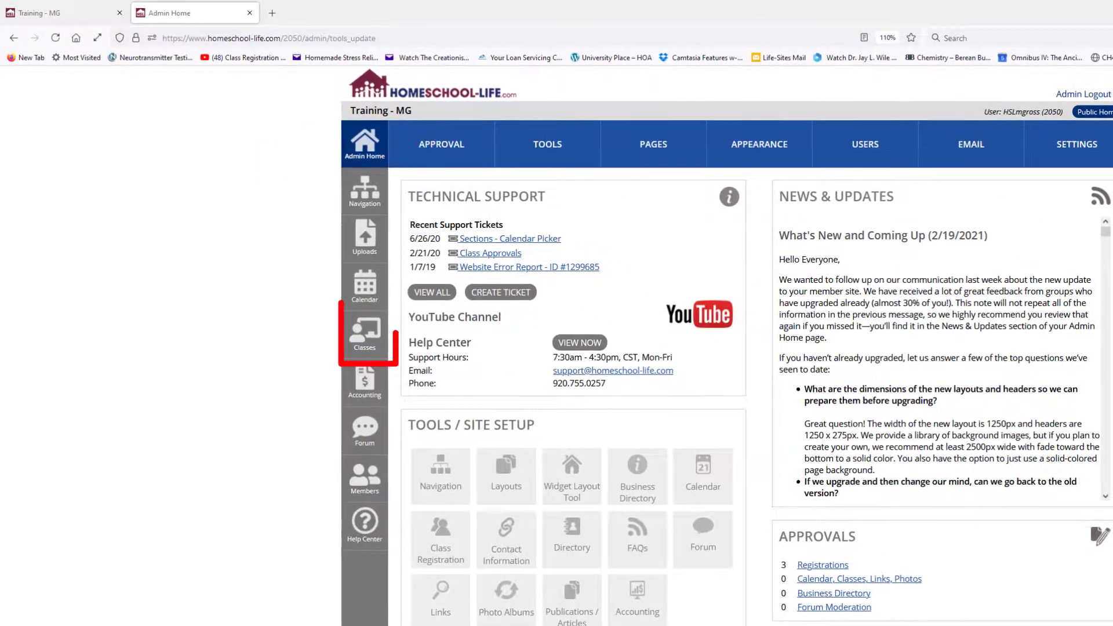
- Open the payment settings for classes, accepting the unsaved-changes warning
click(364, 331)
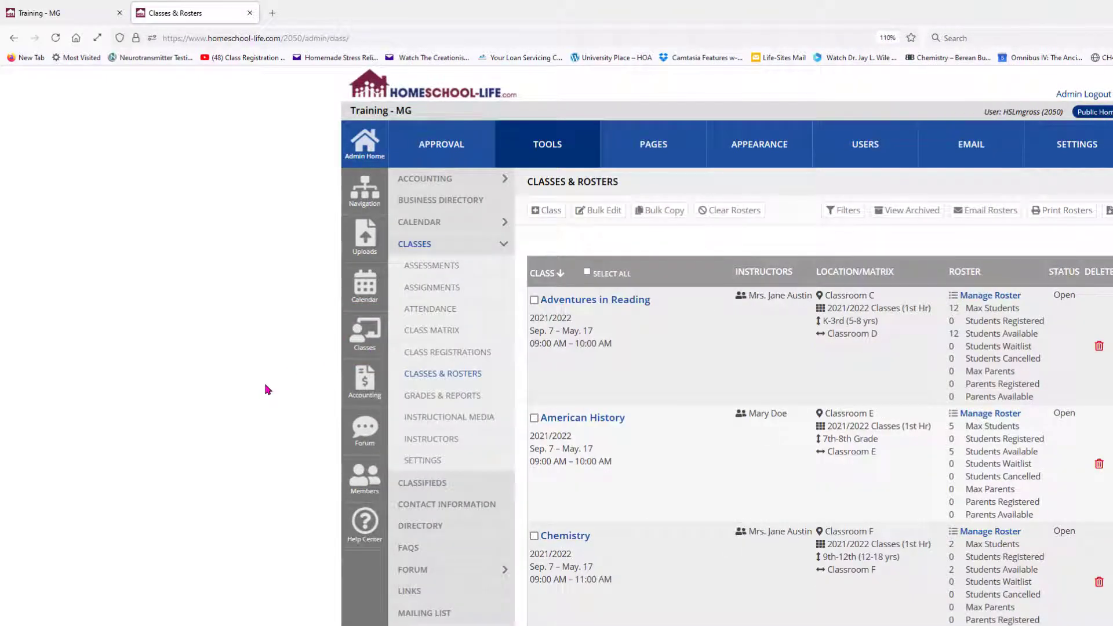
click(424, 464)
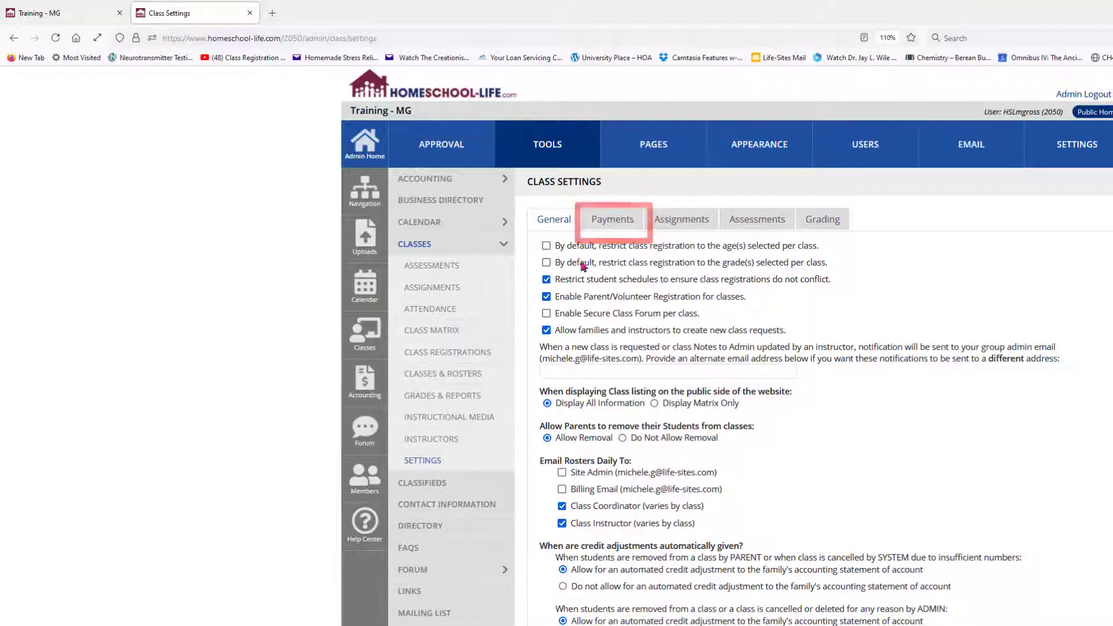
click(612, 219)
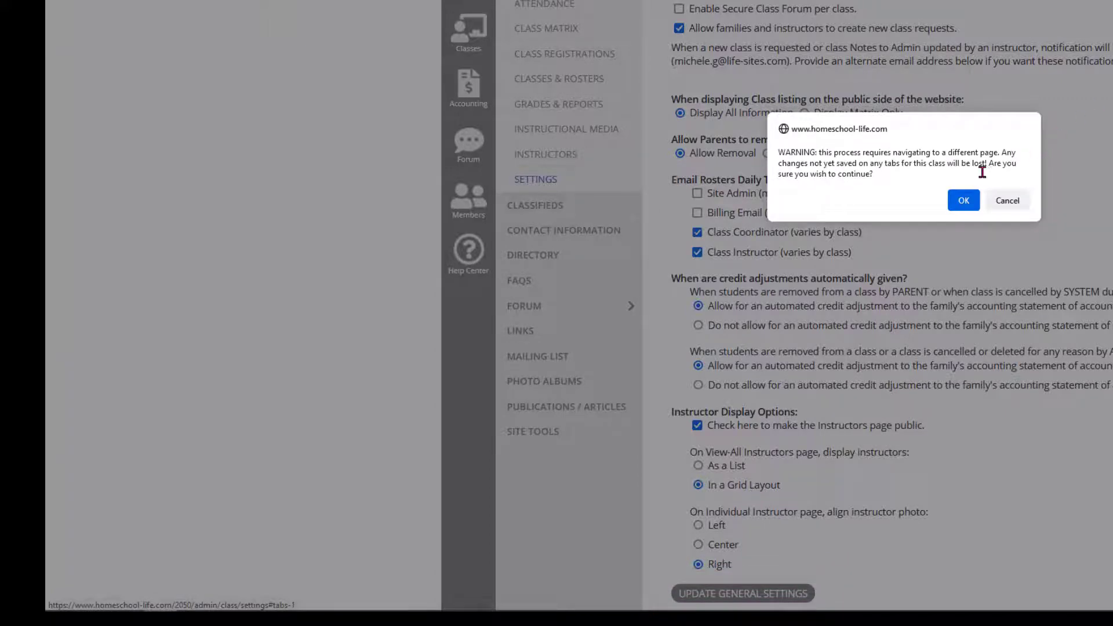
click(963, 200)
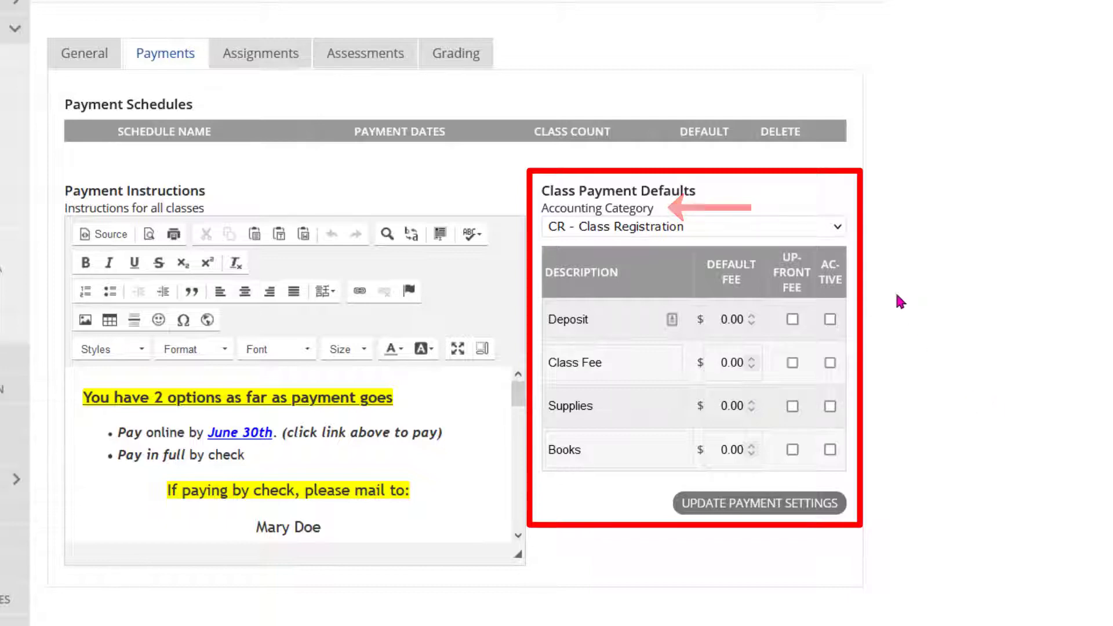
- Set the class payment accounting category to CRRP - CR Recurring Payments and make the Deposit, Class Fee, Supplies and Books fees active
click(830, 230)
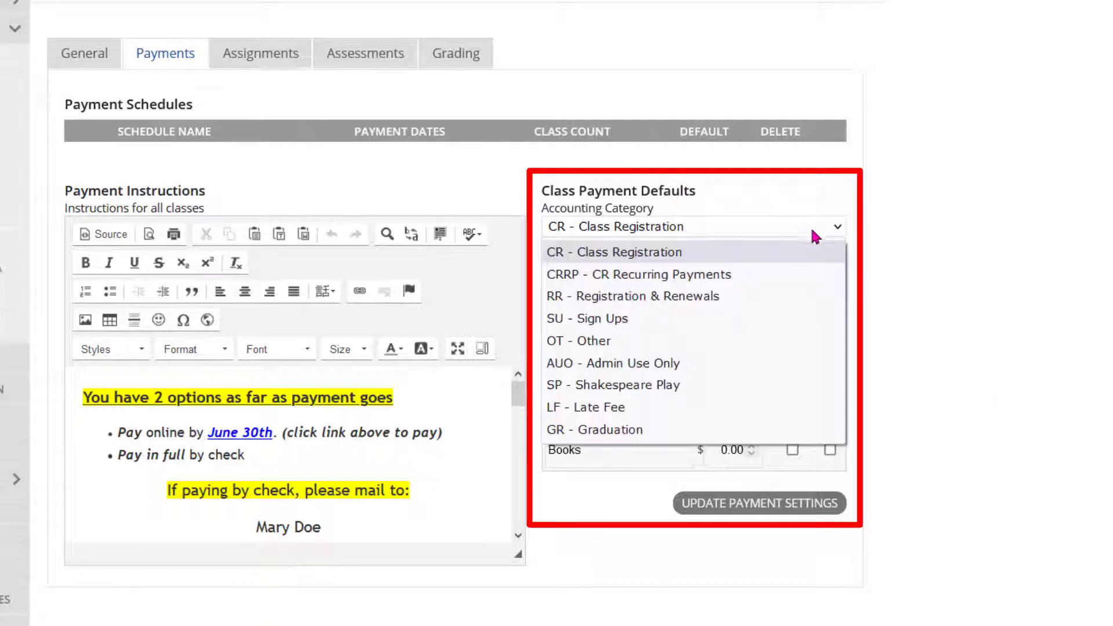
key(Escape)
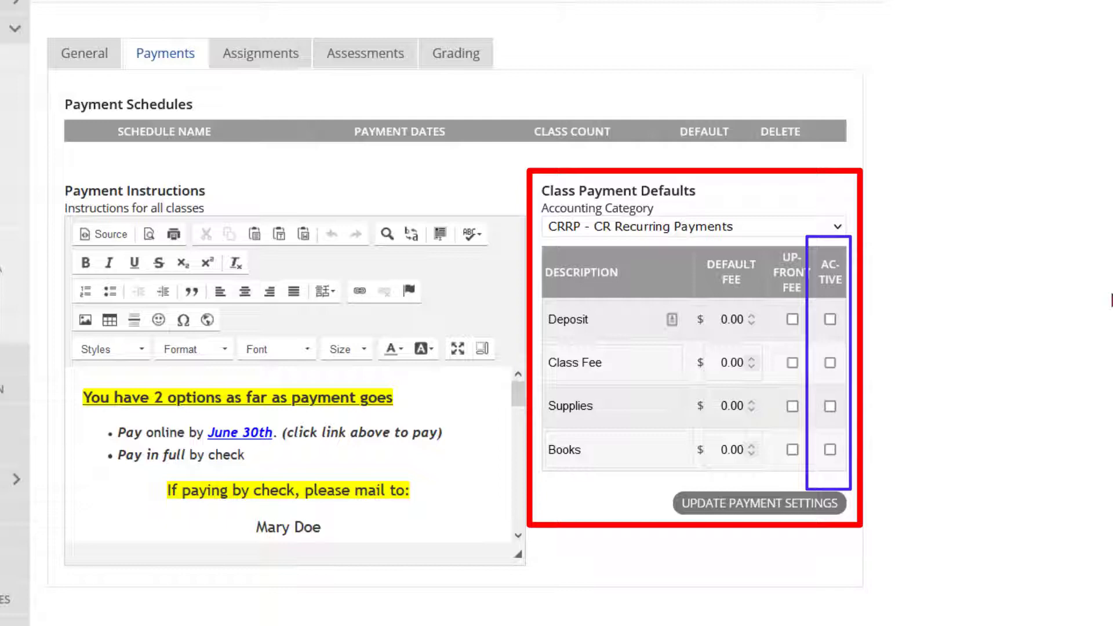
click(831, 319)
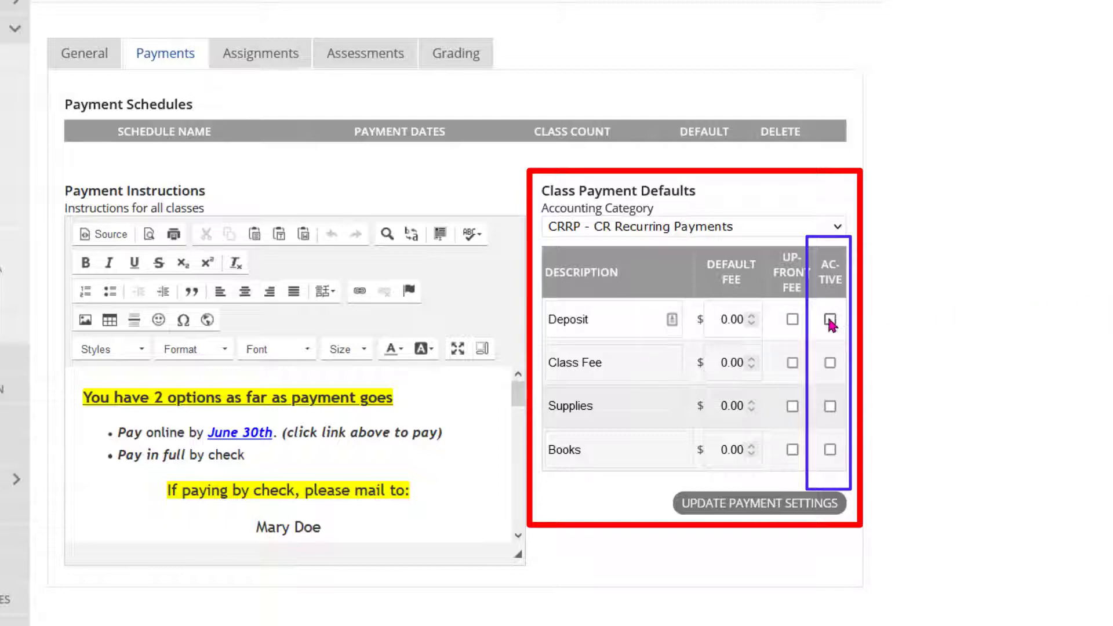
click(830, 364)
click(830, 406)
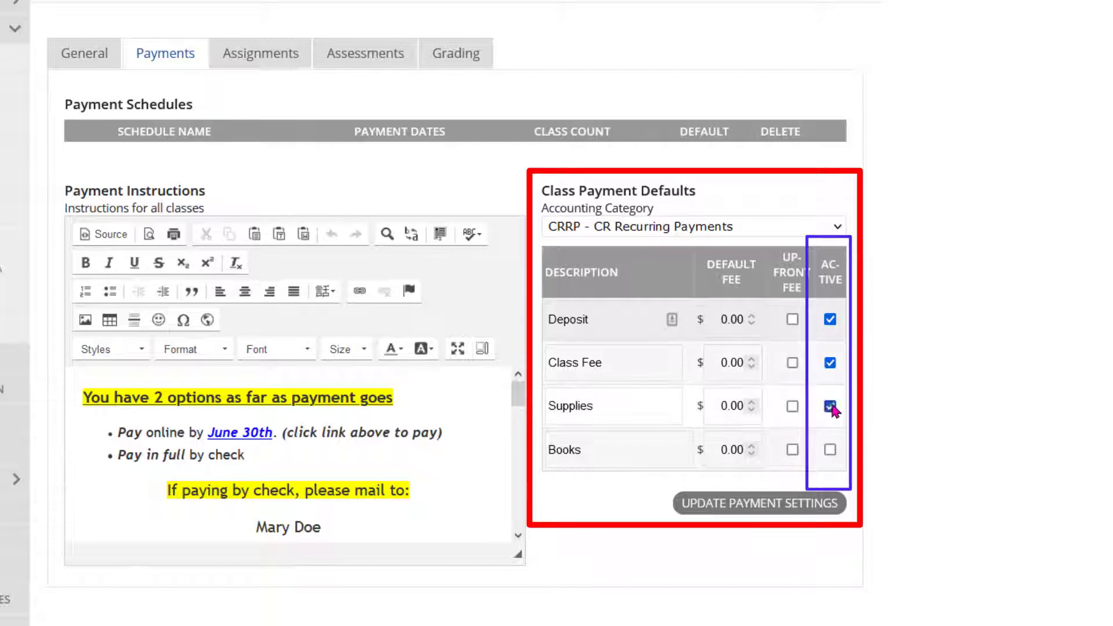
click(830, 450)
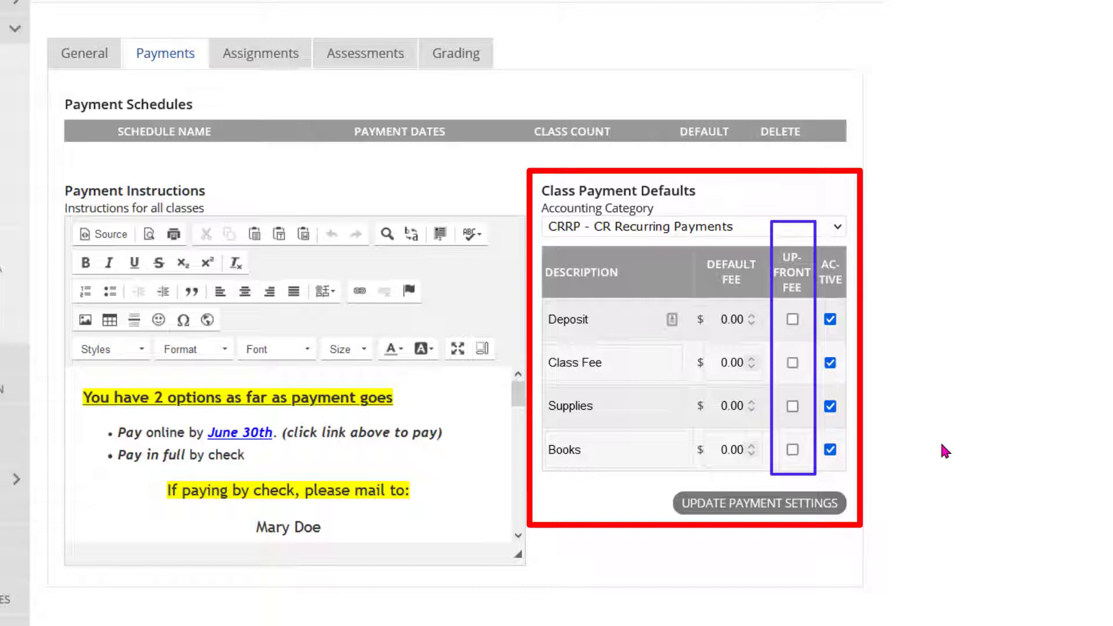
- Mark the Deposit, Supplies and Books fees as up-front fees in the class payment defaults
click(792, 319)
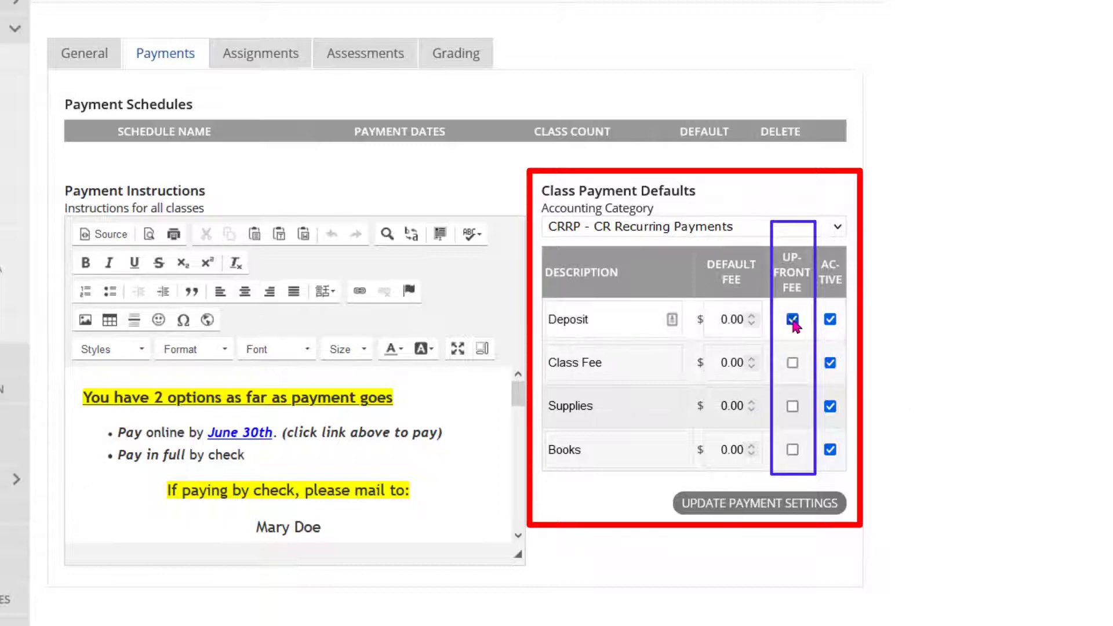
click(792, 406)
click(793, 450)
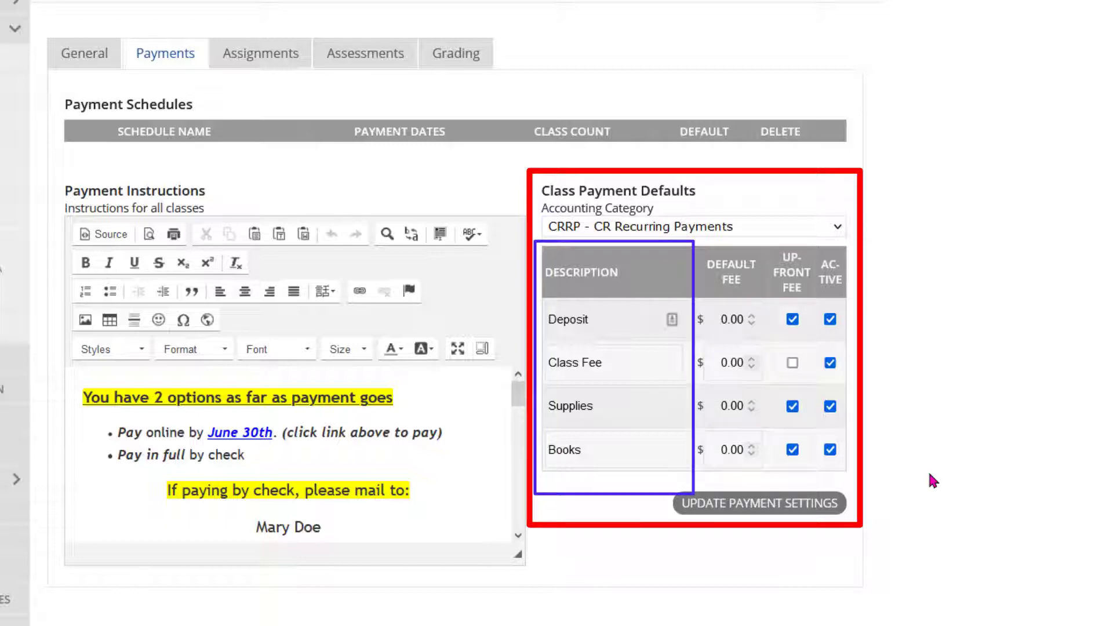
- Rename the Class Fee description to Tuition and save the class payment defaults
triple_click(621, 365)
text(Tuition)
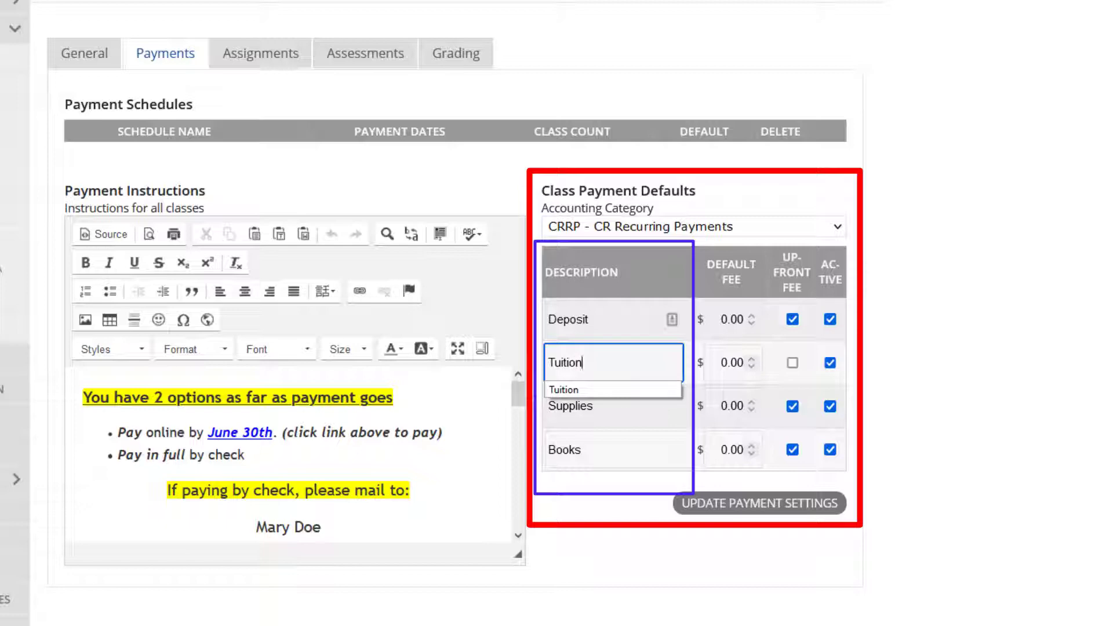
click(1039, 572)
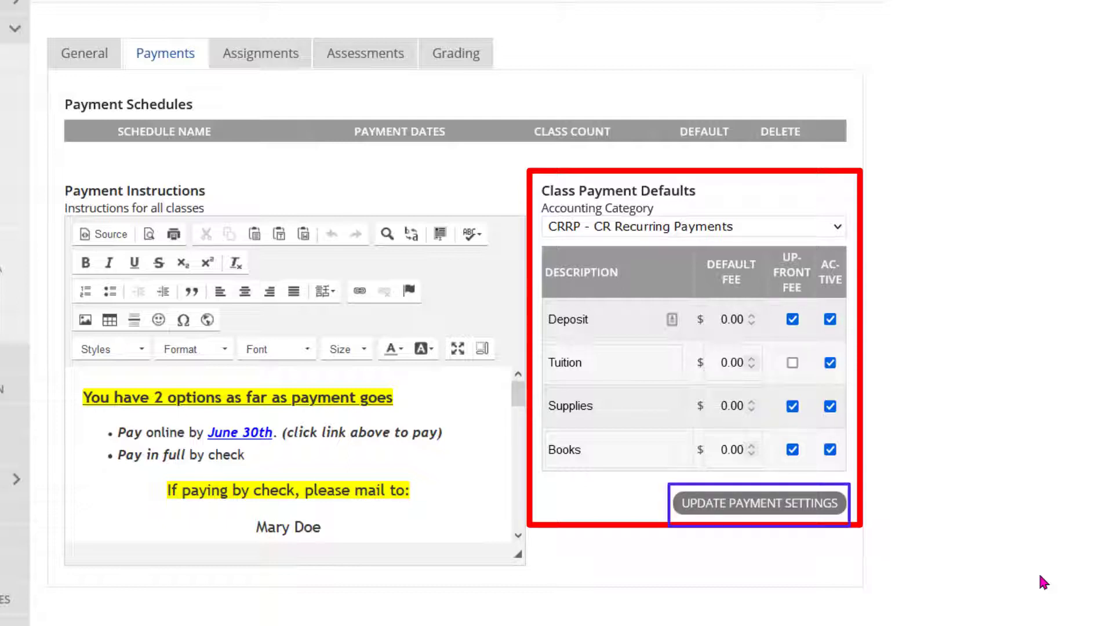
click(743, 510)
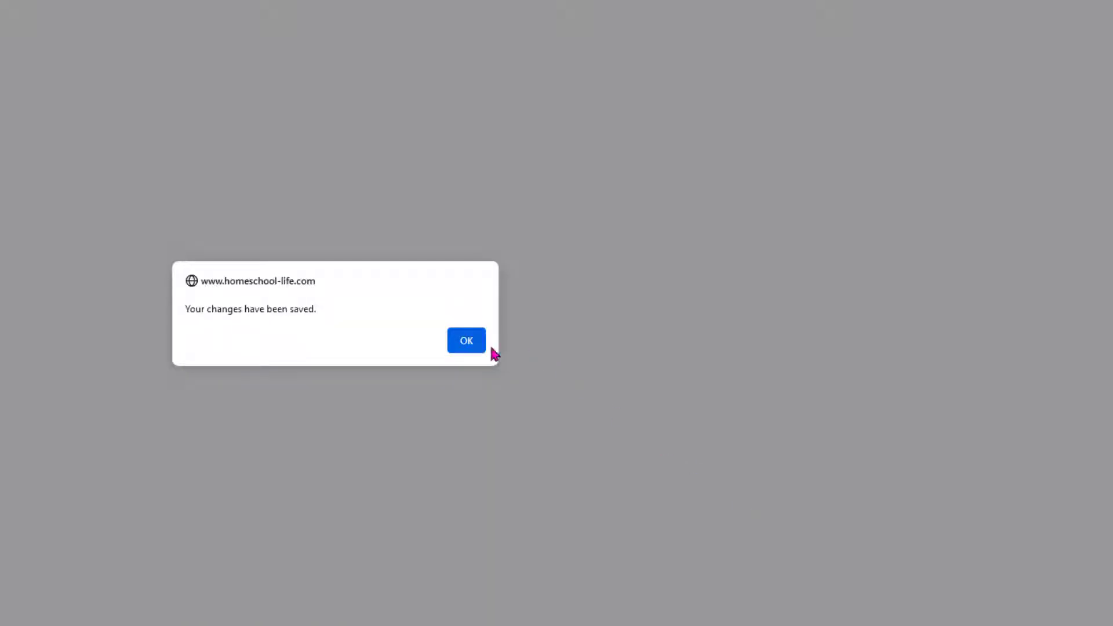
click(466, 342)
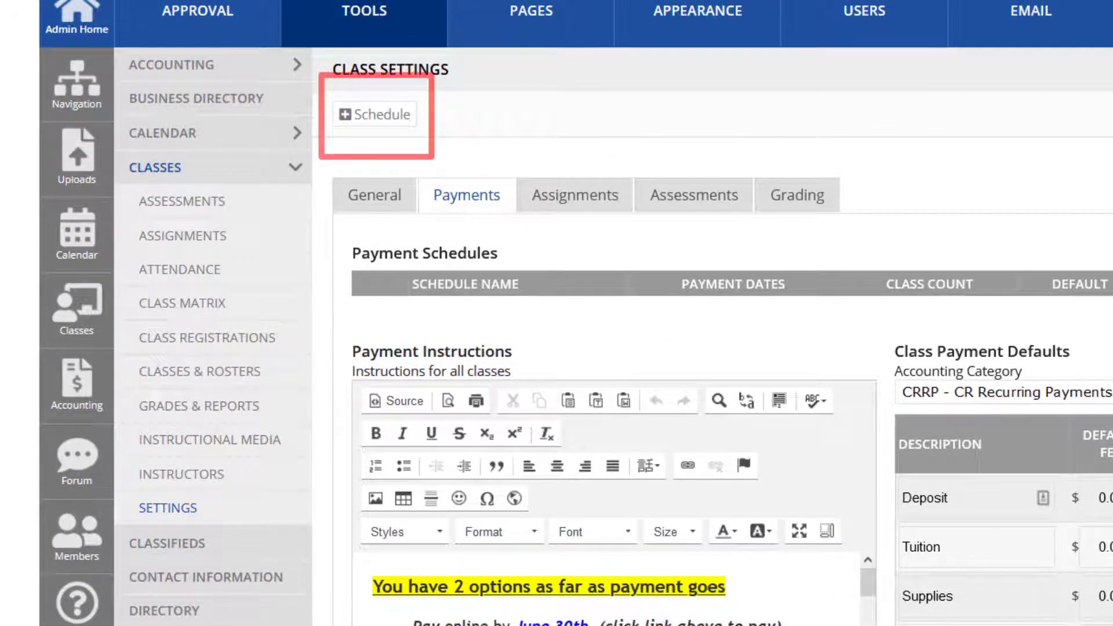
- Create and save a payment schedule named "2021/22 Class Payment Schedule"
click(360, 112)
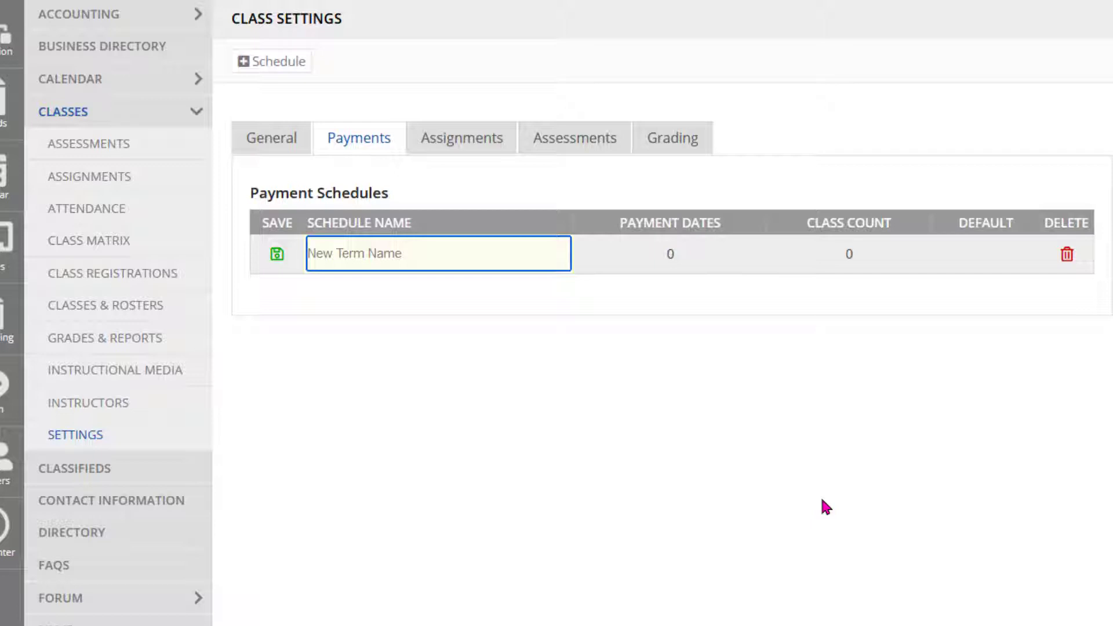
text(2021/22)
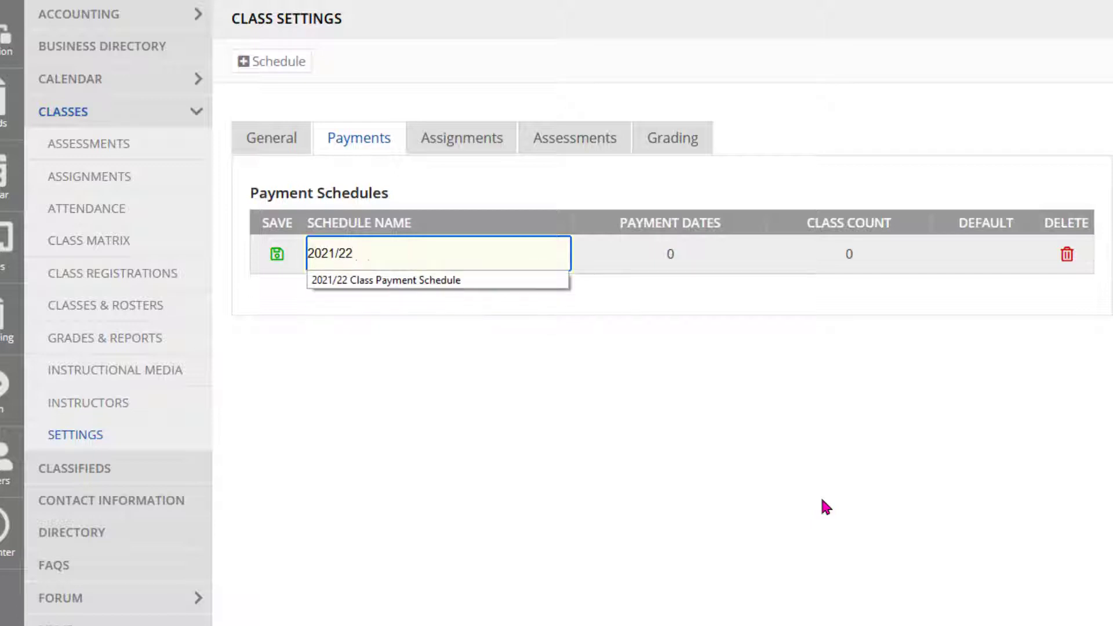
text( Class Payment Schedule)
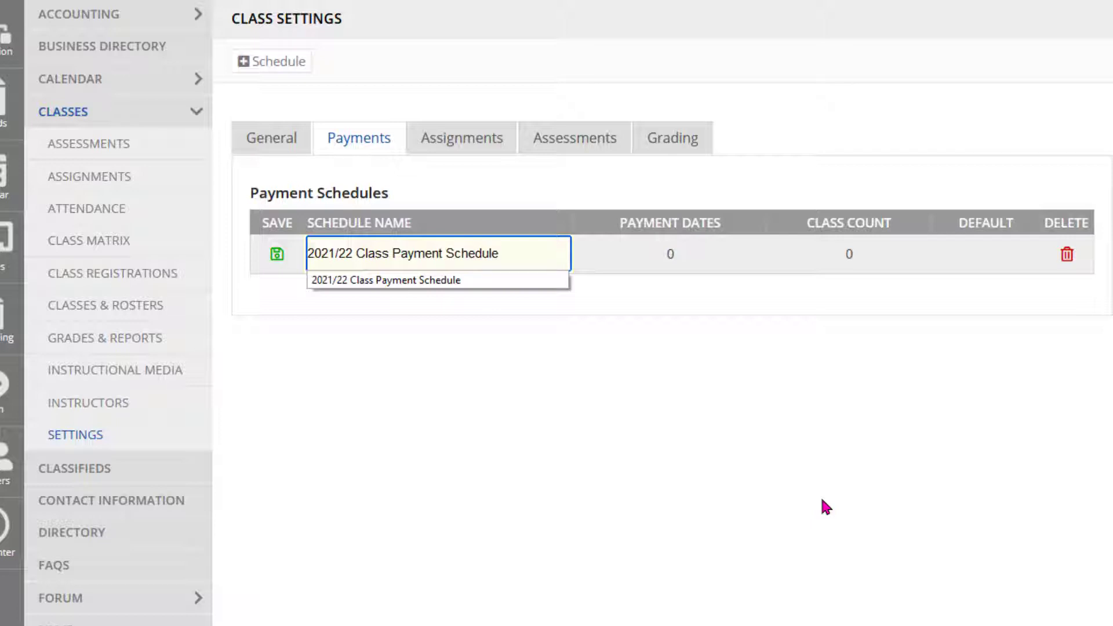
key(Tab)
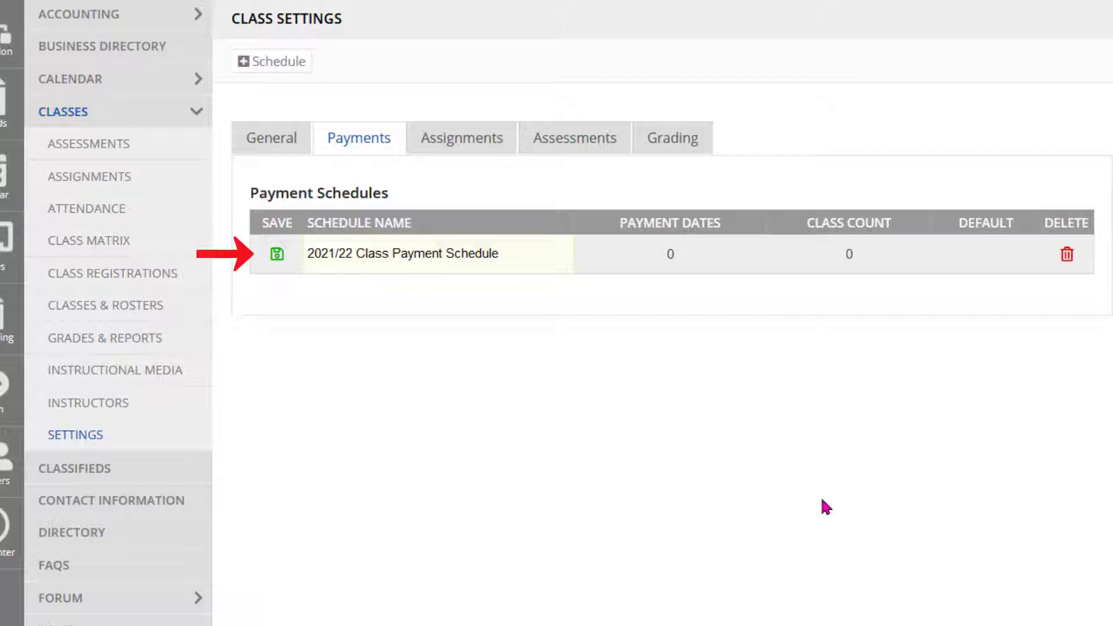
click(276, 253)
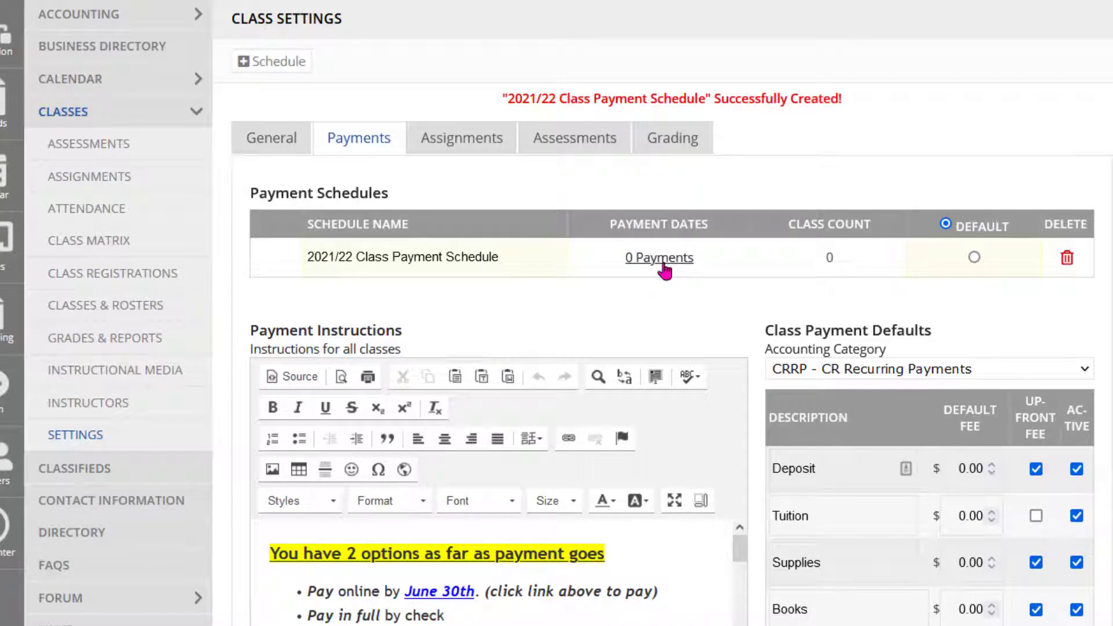
- Open the new schedule's payment dates and save a scheduled payment due 06/02/2021 with 0 percent due
click(662, 265)
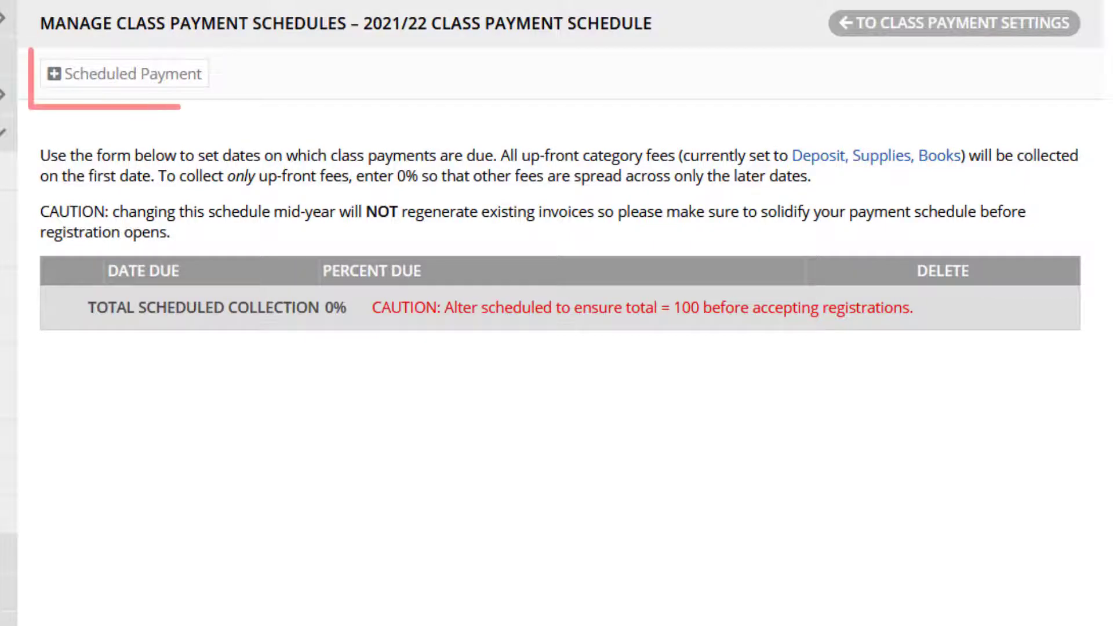
click(180, 75)
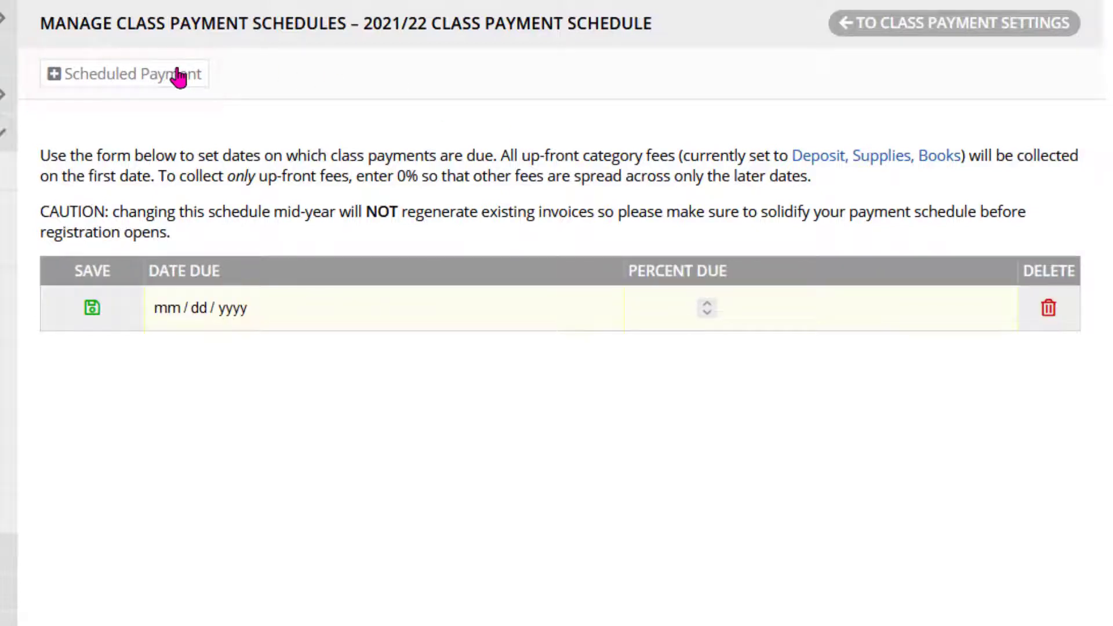
click(165, 308)
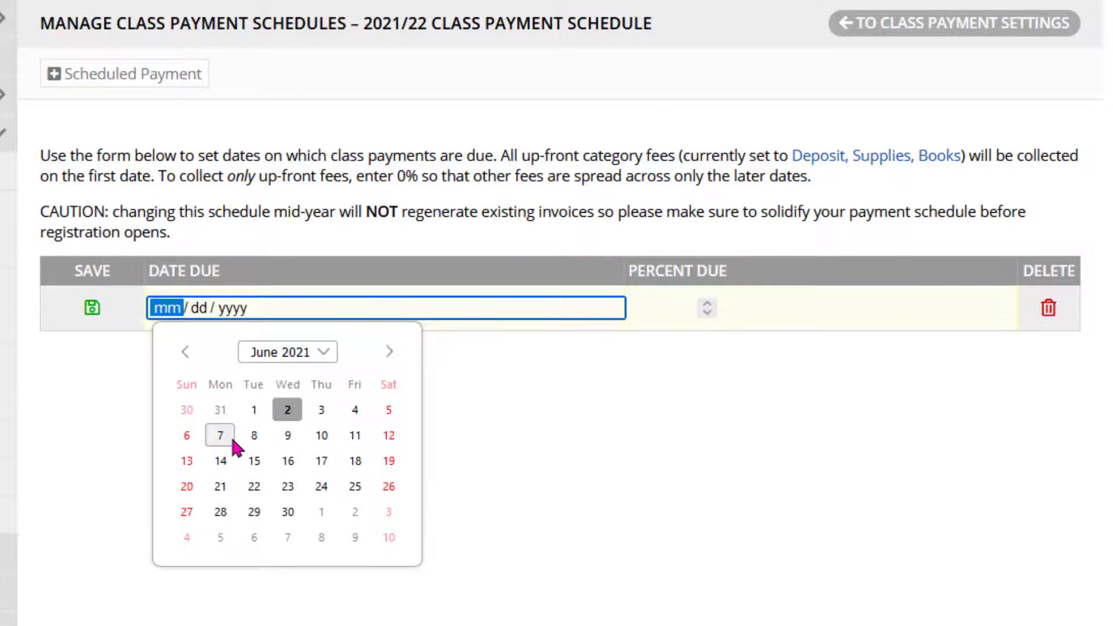
click(285, 410)
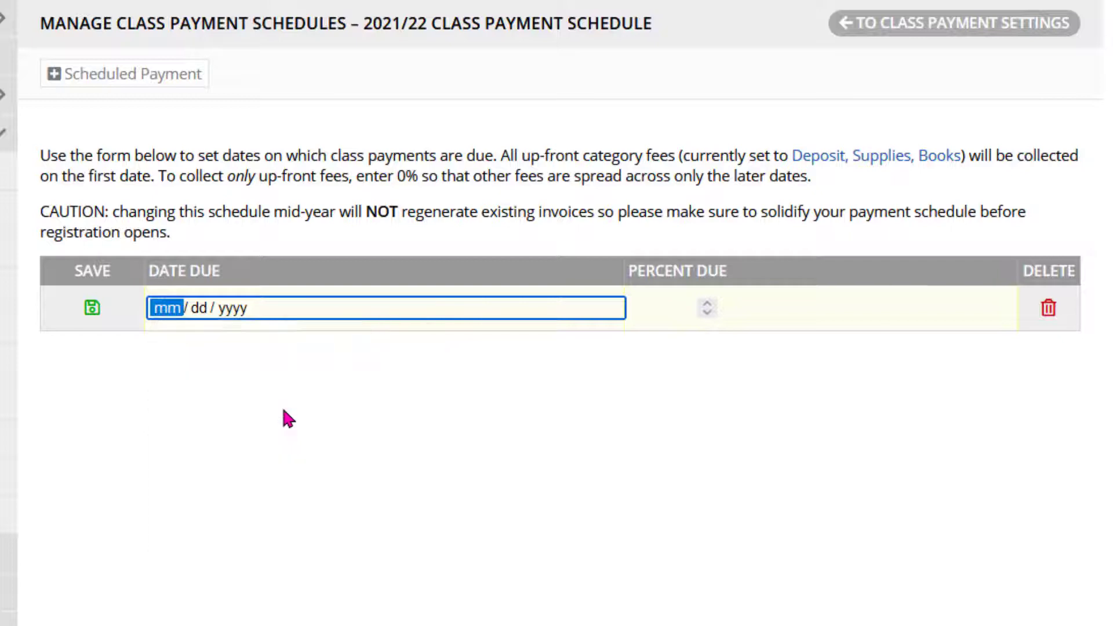
click(661, 312)
text(0)
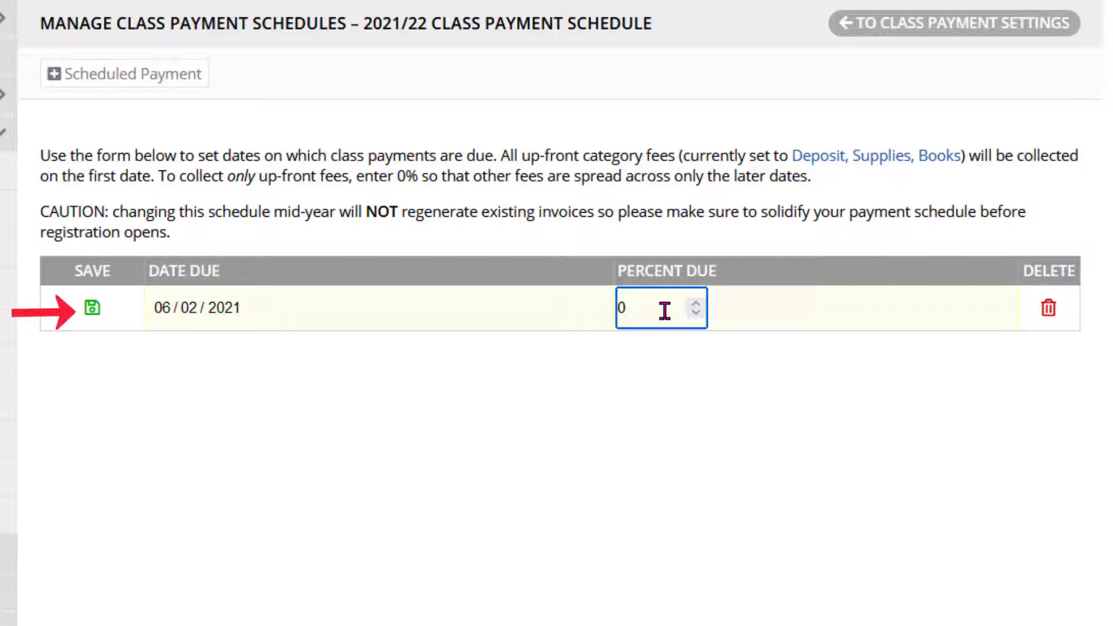
click(90, 310)
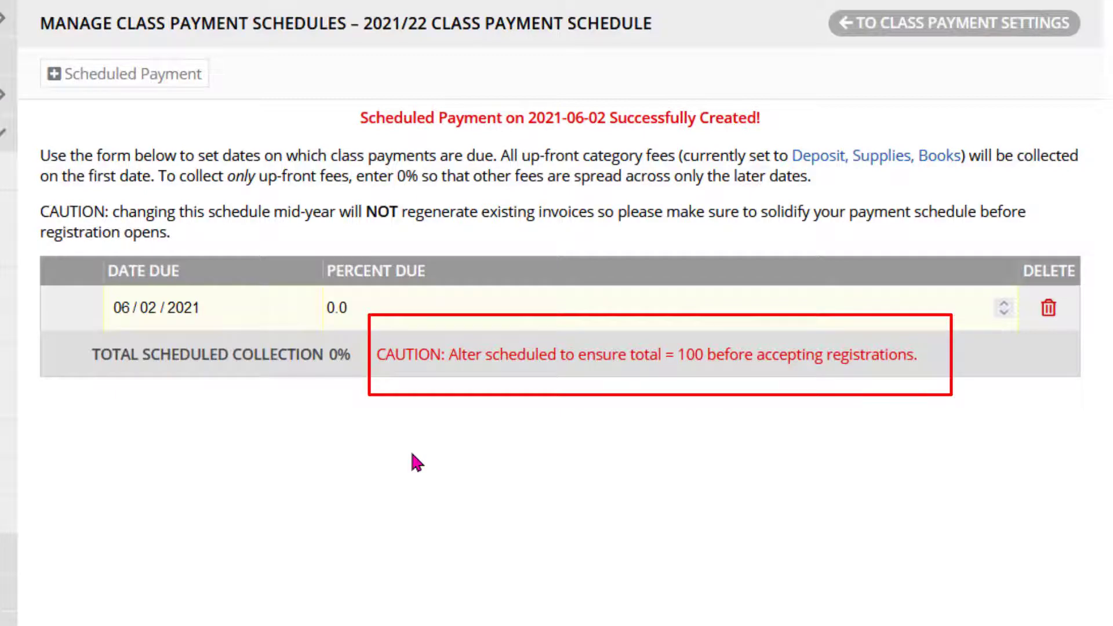
- Add and save a second scheduled payment due 07/15/2021 with 50 percent due
click(137, 87)
click(168, 308)
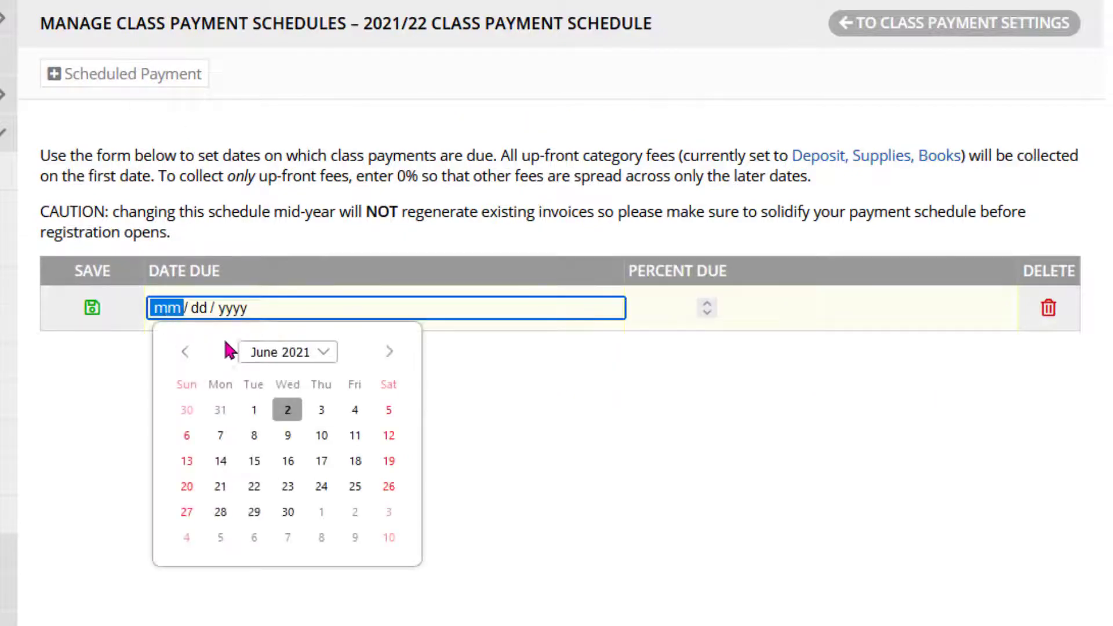
click(389, 351)
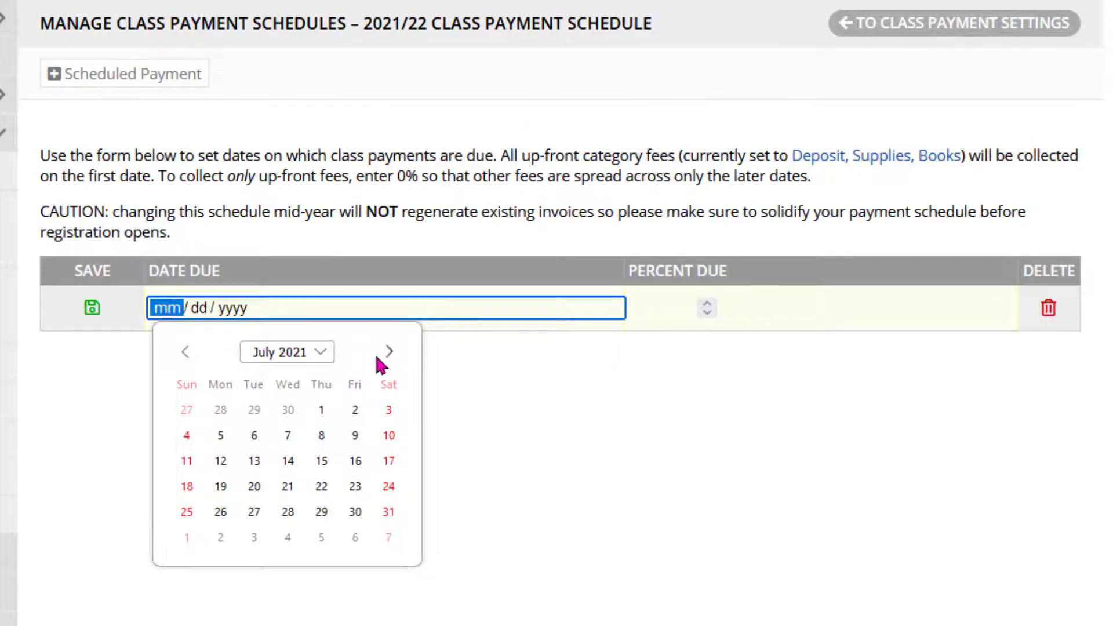
click(320, 460)
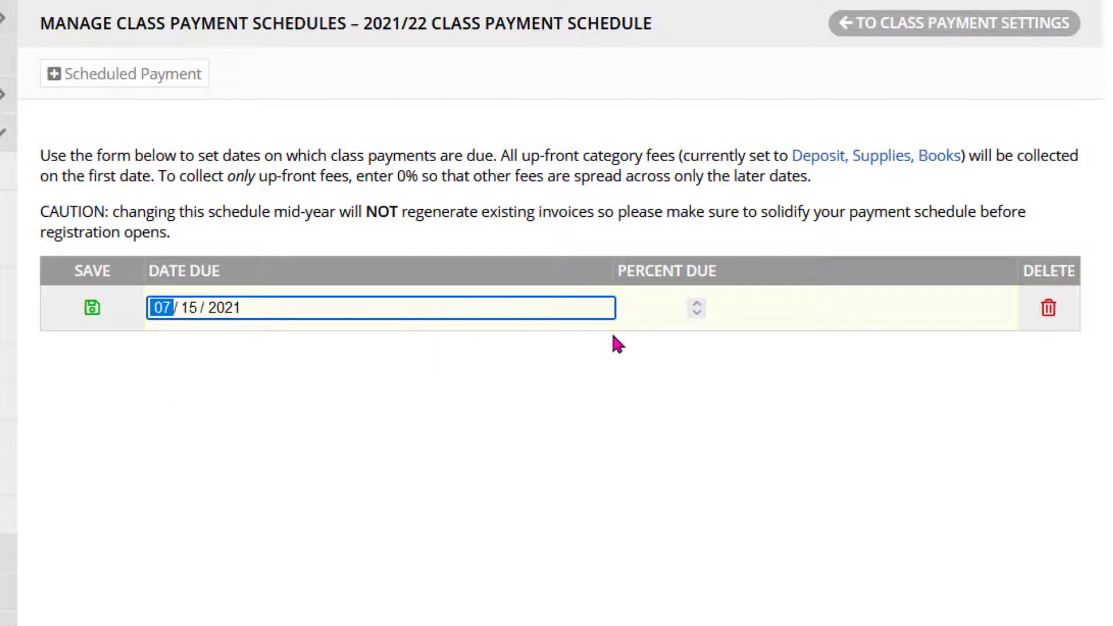
click(644, 321)
text(50)
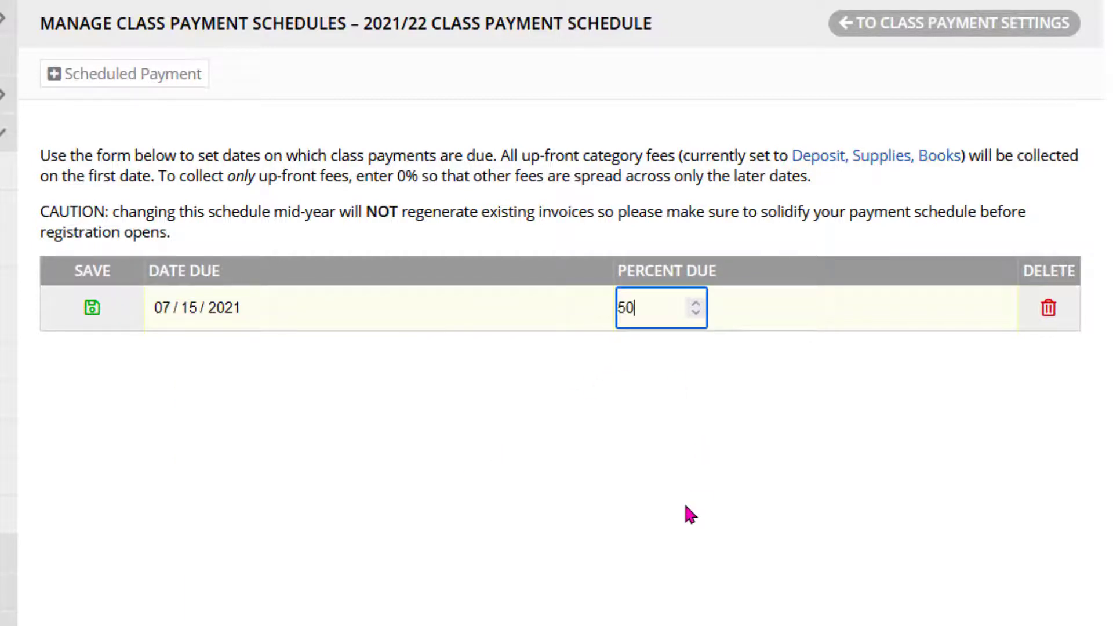
click(91, 316)
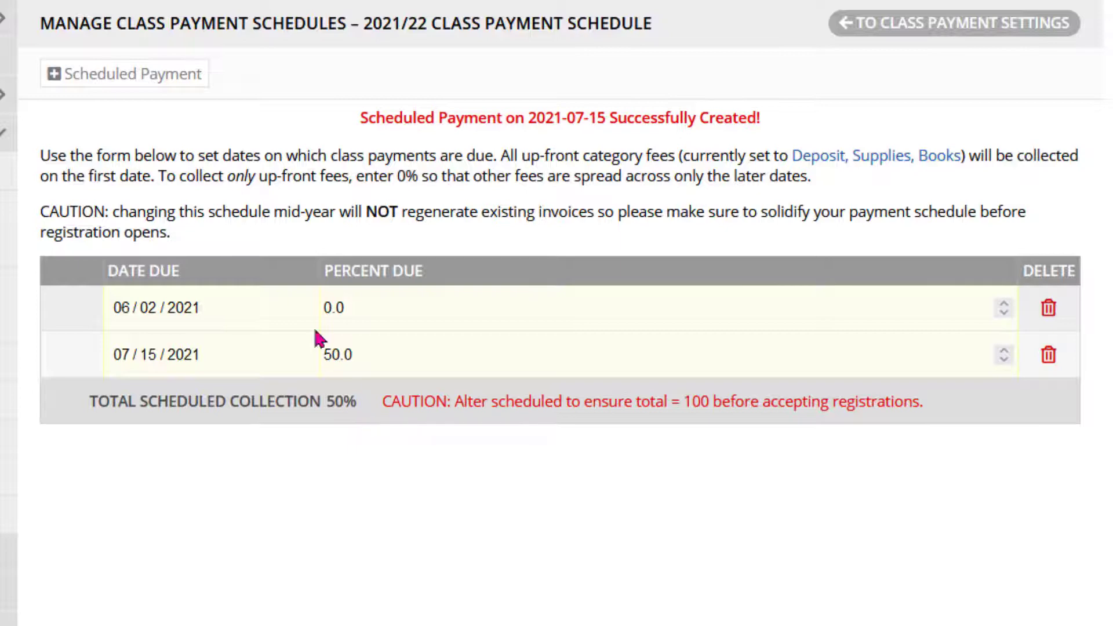
- Add and save a third scheduled payment due 08/16/2021 with 50 percent due
click(94, 81)
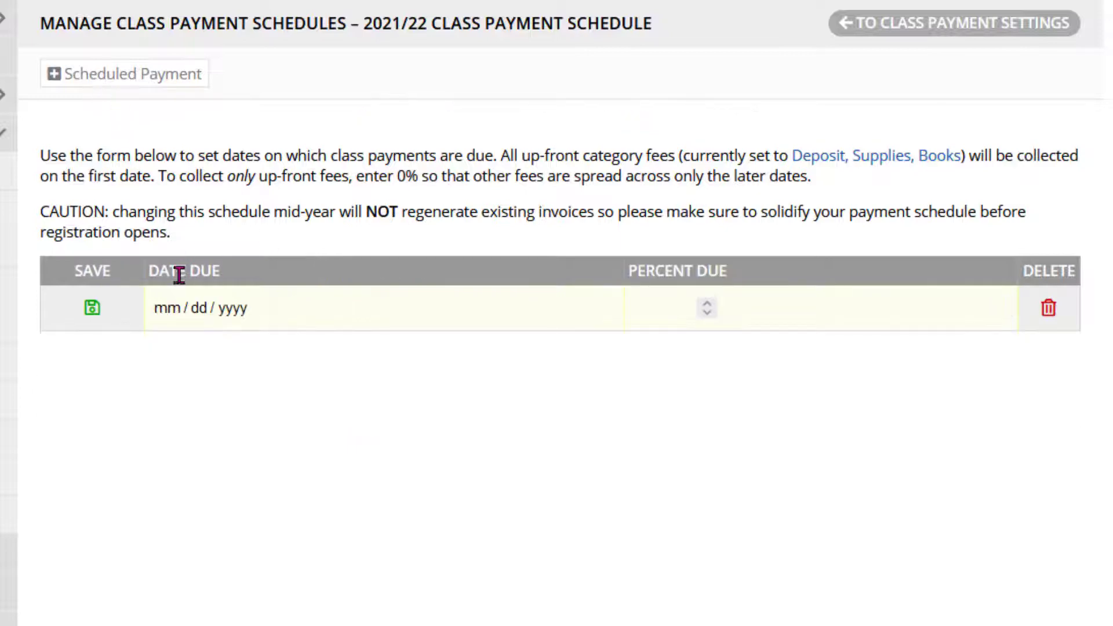
click(170, 311)
click(386, 352)
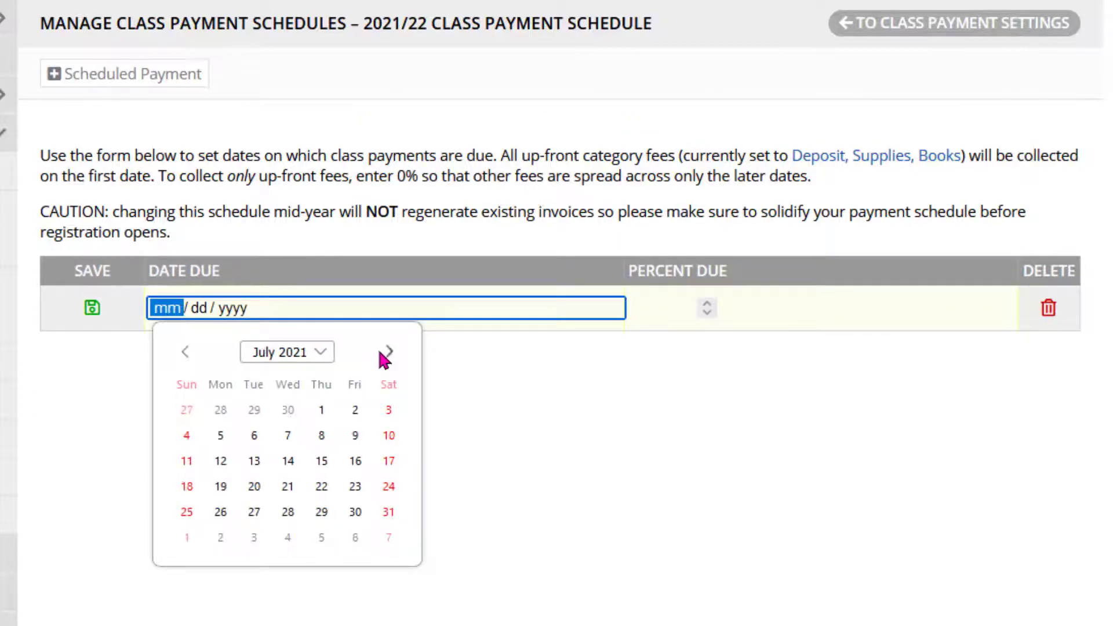
click(385, 353)
click(221, 486)
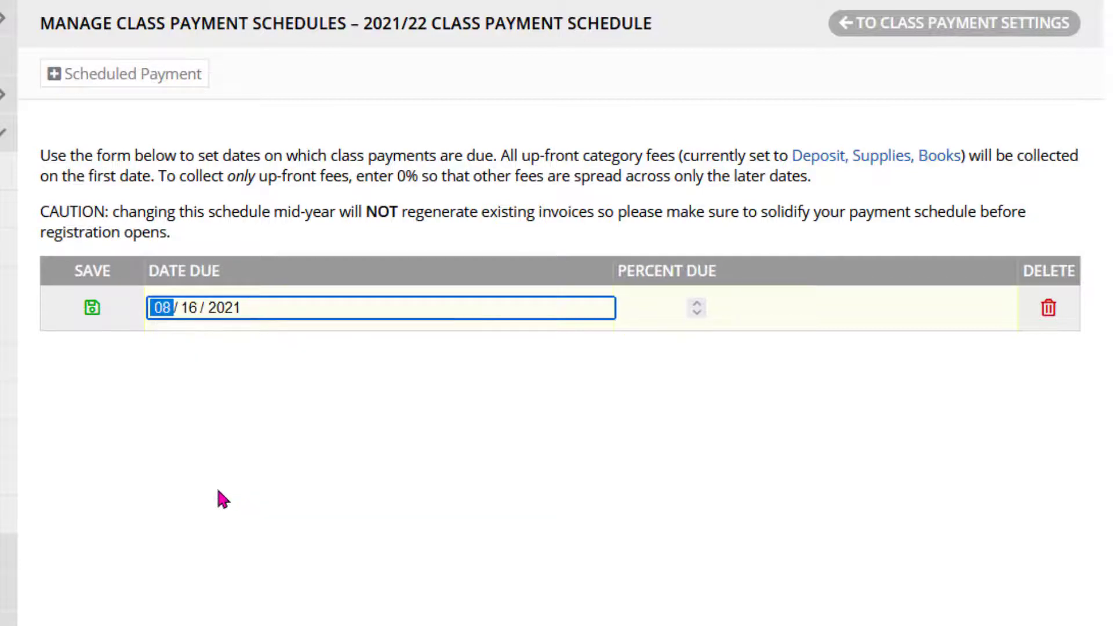
click(641, 316)
text(5)
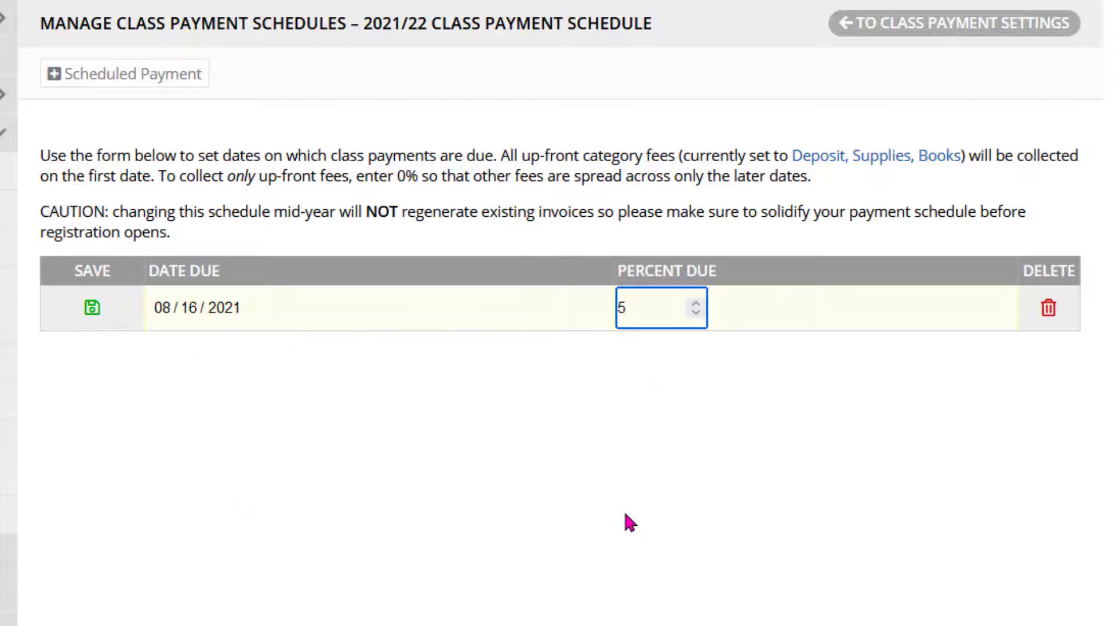
text(0)
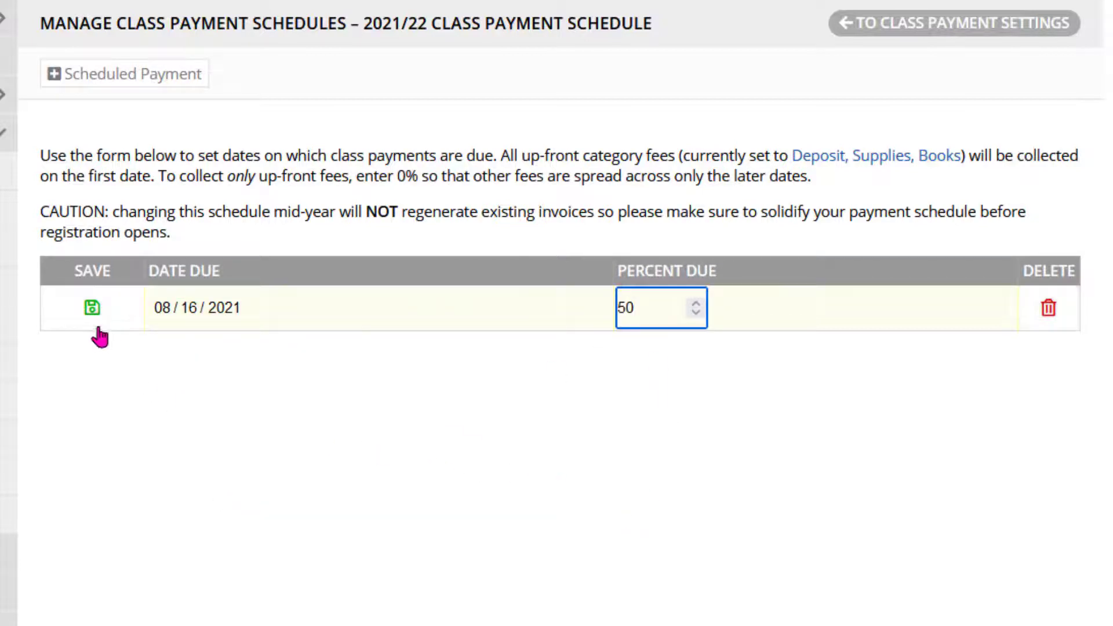
click(92, 310)
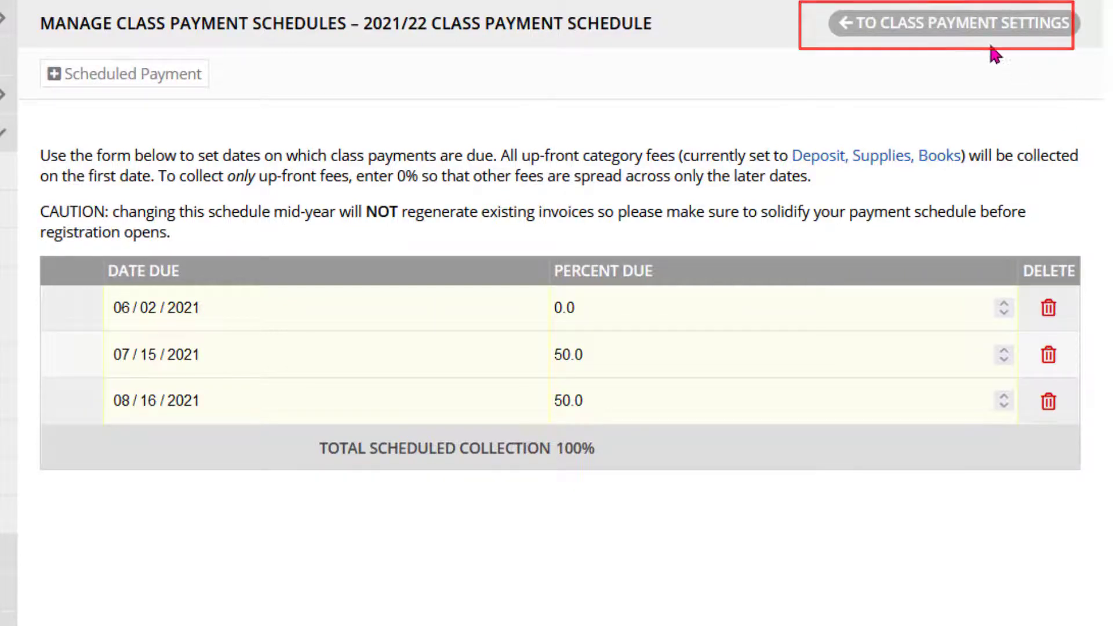
- Return to the class payment settings and open the Chemistry class's finance settings from Classes & Rosters
click(881, 26)
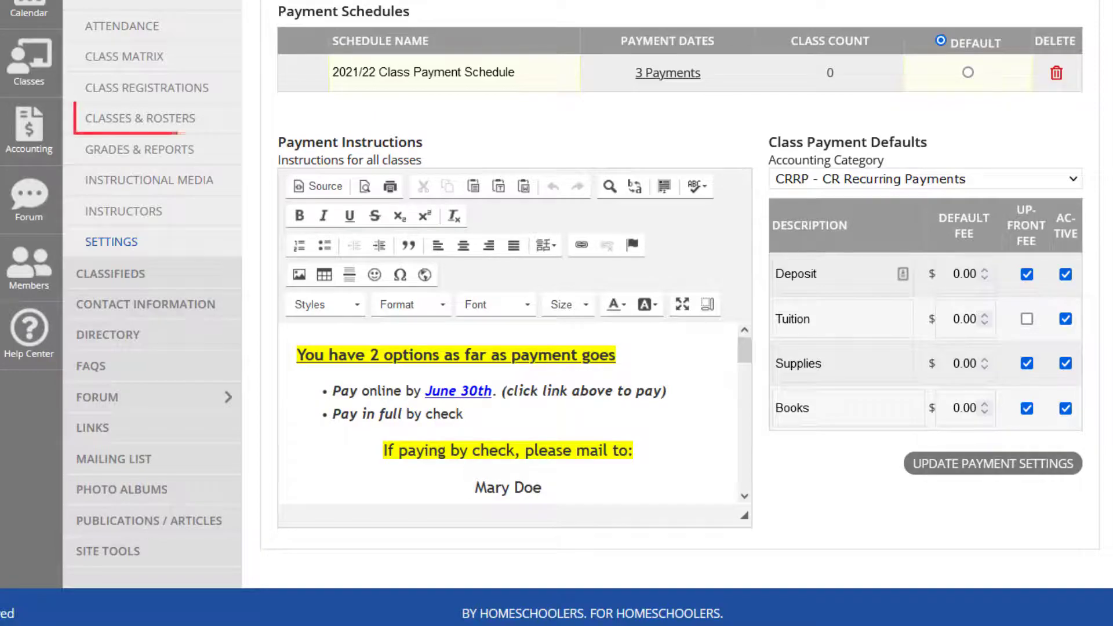
click(152, 119)
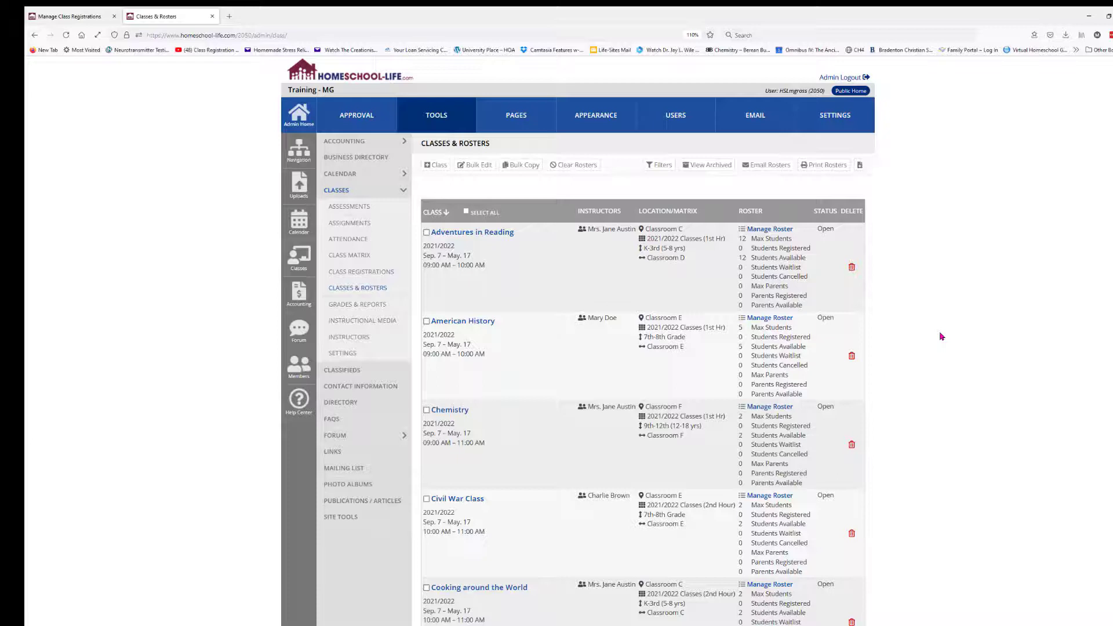
click(447, 411)
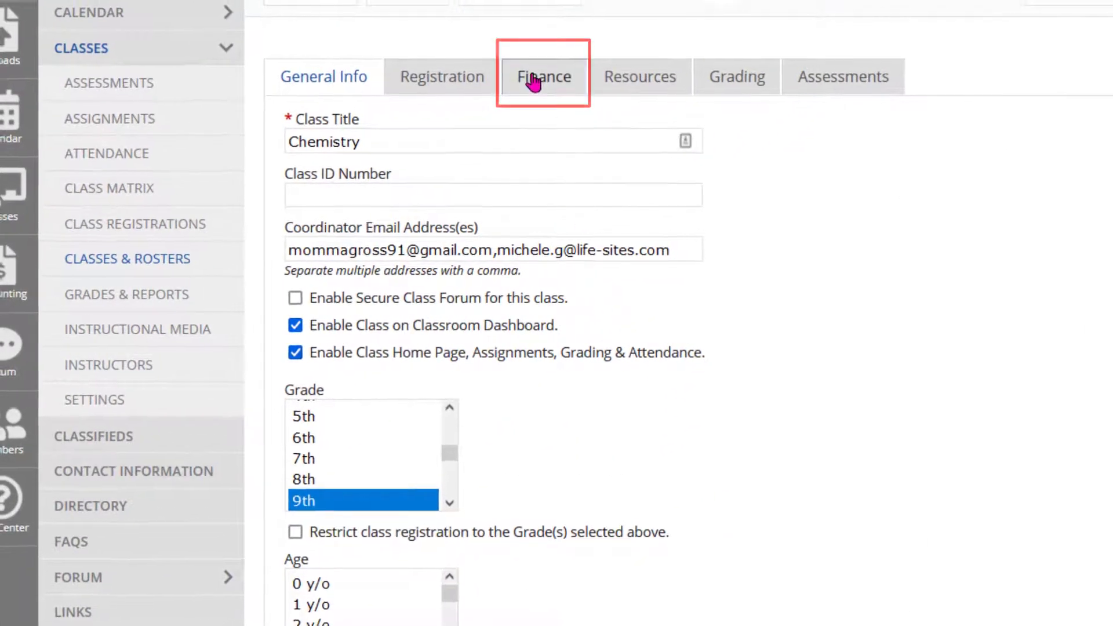
click(530, 76)
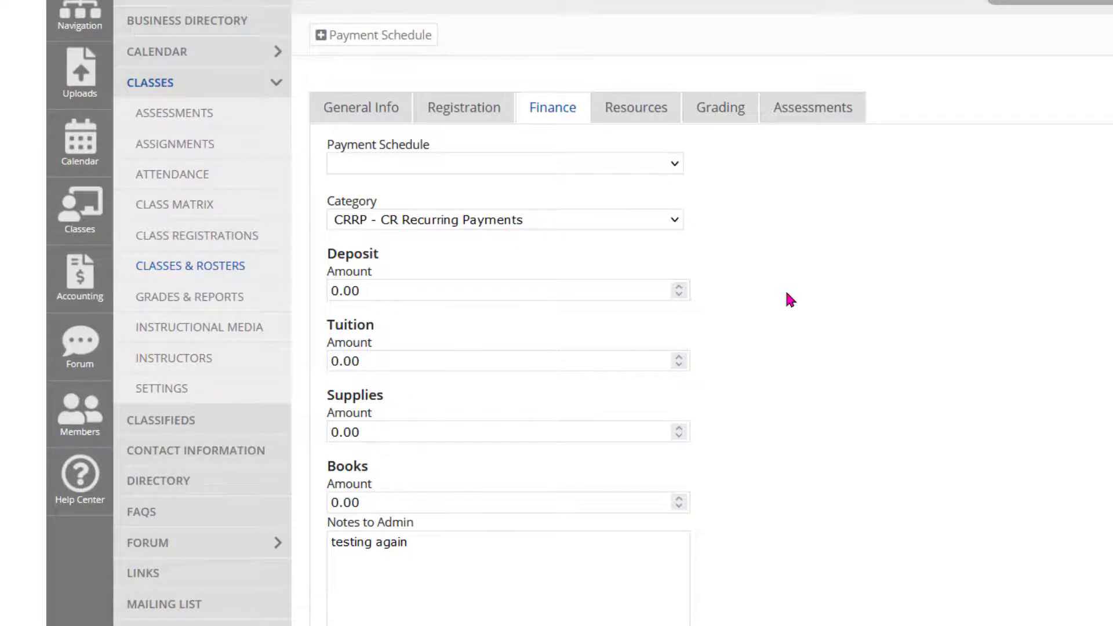
- Switch the class's accounting category to CR - Class Registration and back to CRRP - CR Recurring Payments
click(676, 225)
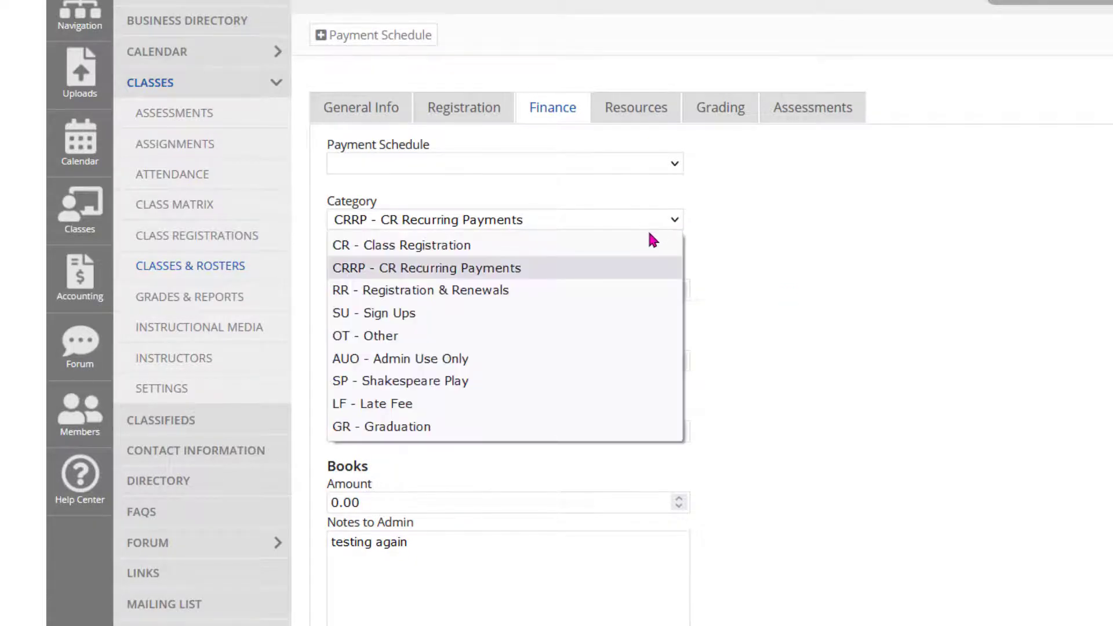
click(638, 240)
click(666, 223)
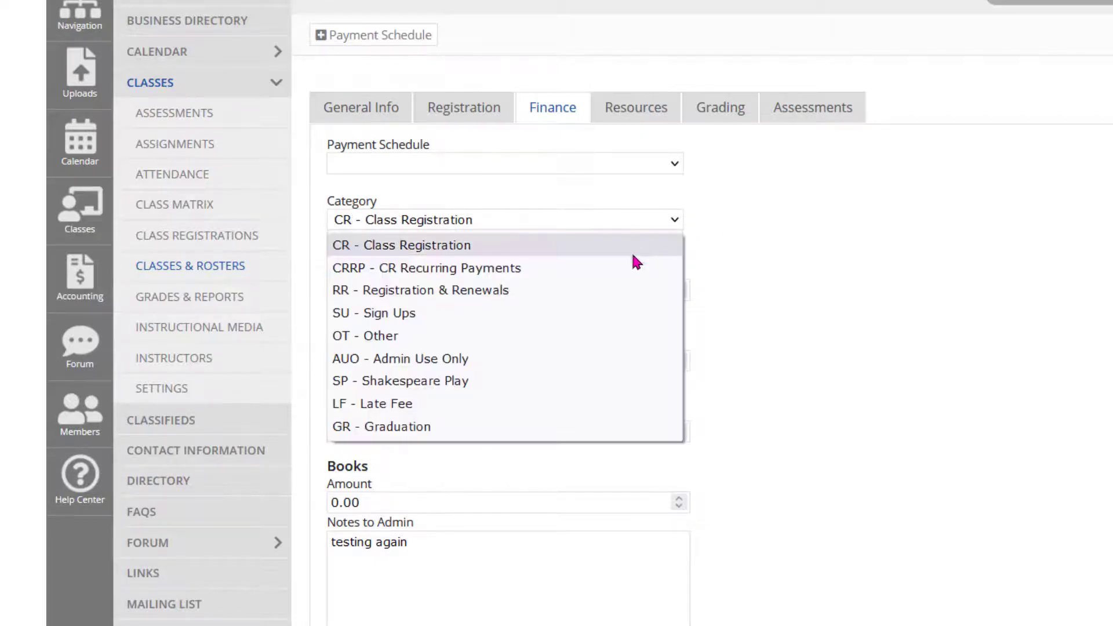
click(662, 264)
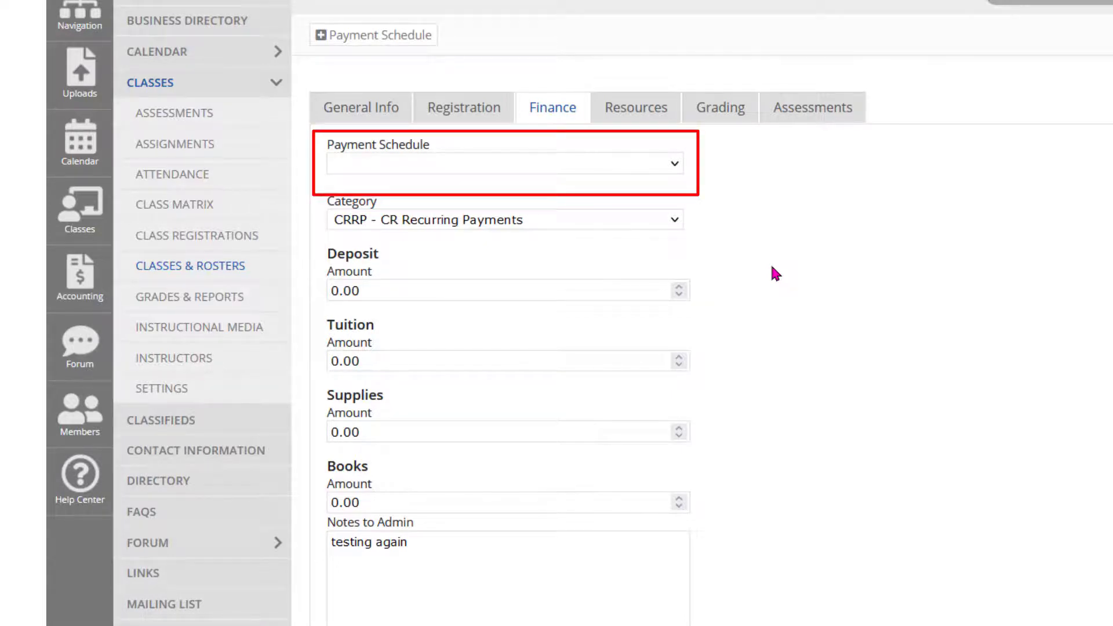
- Assign the 2021/22 Class Payment Schedule to the Chemistry class and set its deposit to 100 and tuition to 250
click(673, 168)
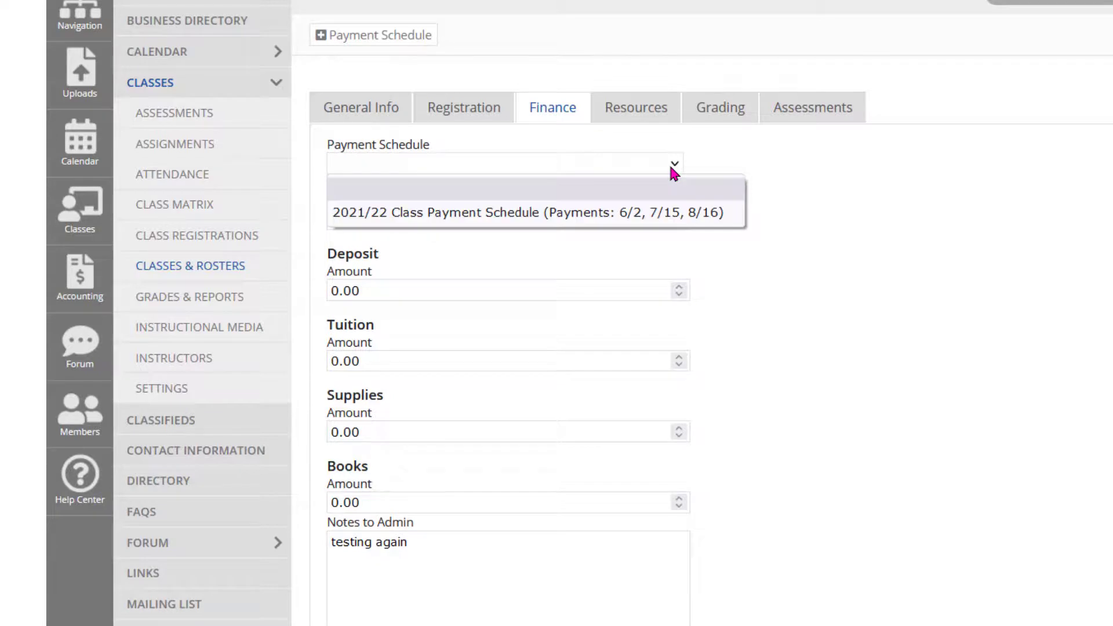
click(655, 220)
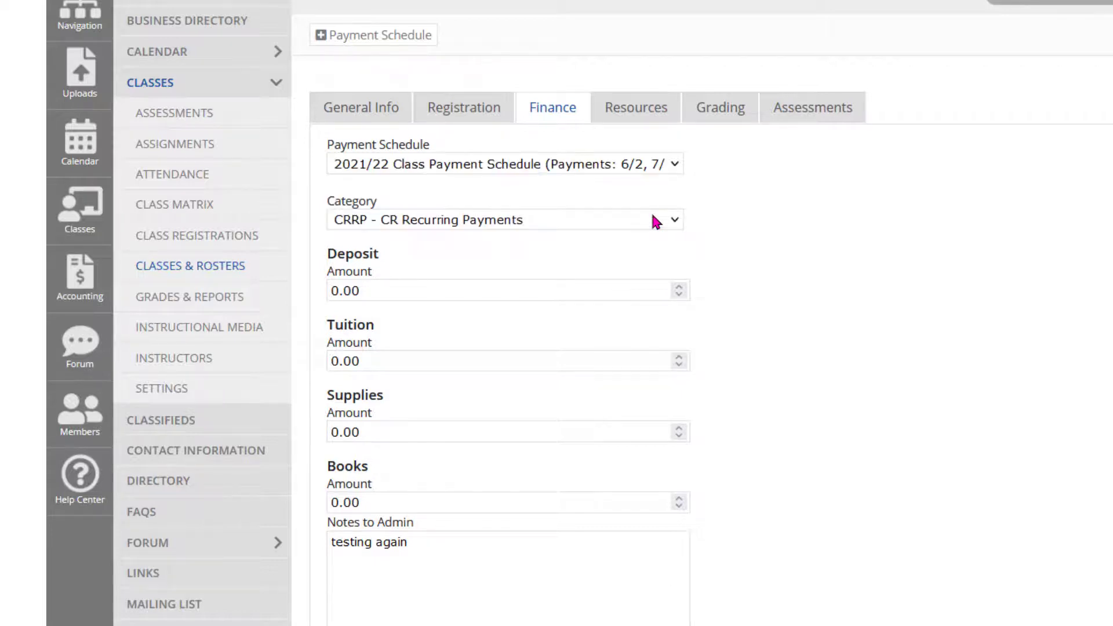
double_click(367, 285)
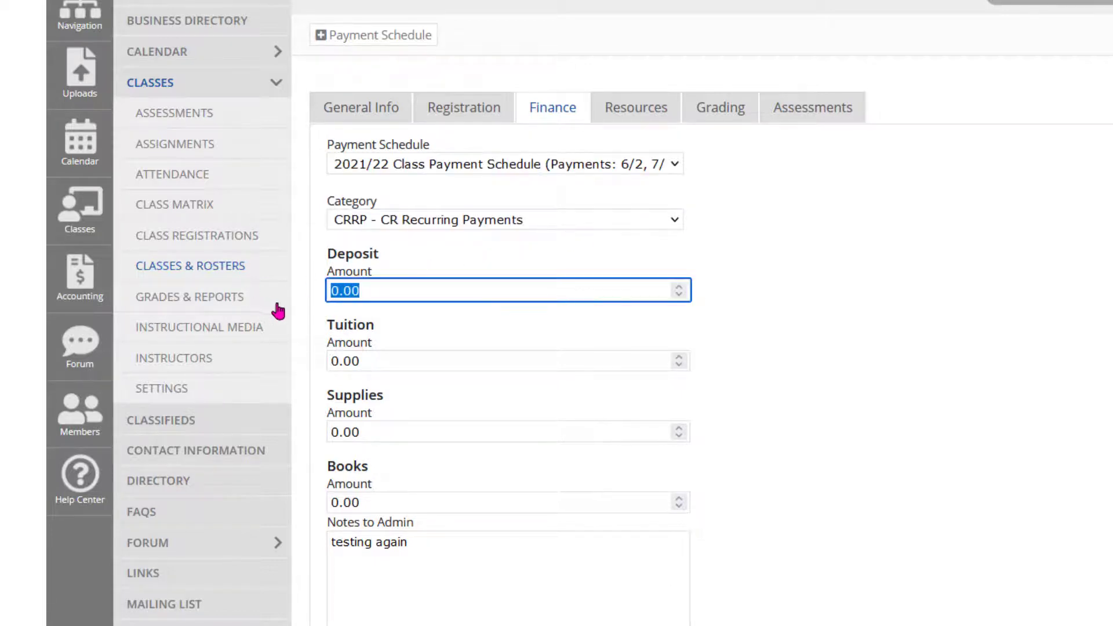
text(100)
double_click(338, 360)
text(250)
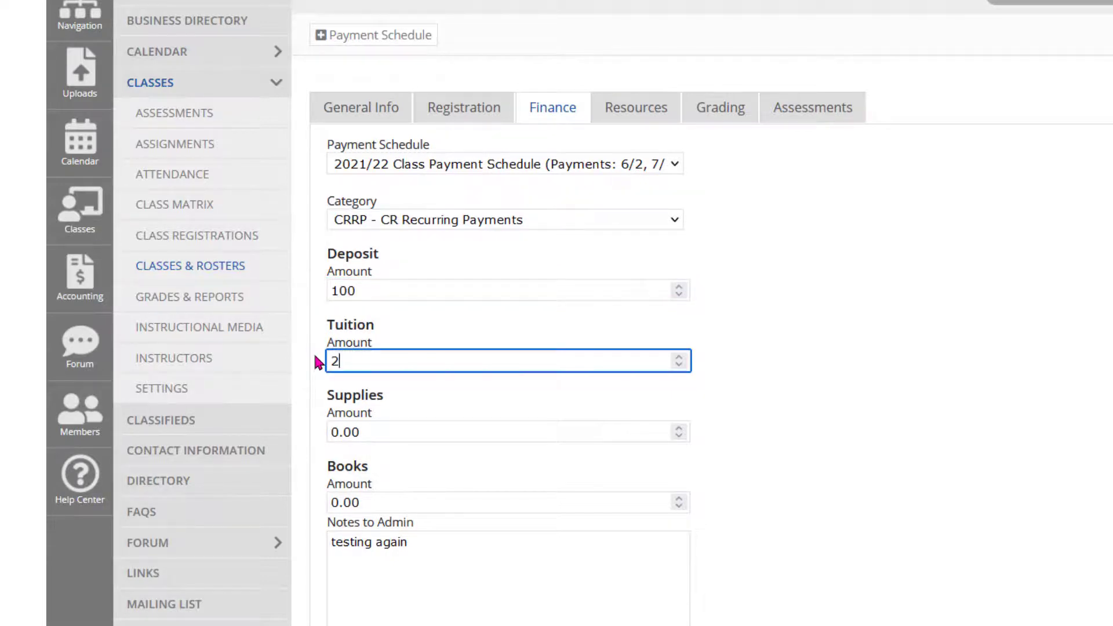
- Set the Chemistry class's supplies amount to 50 and save the class changes
click(360, 432)
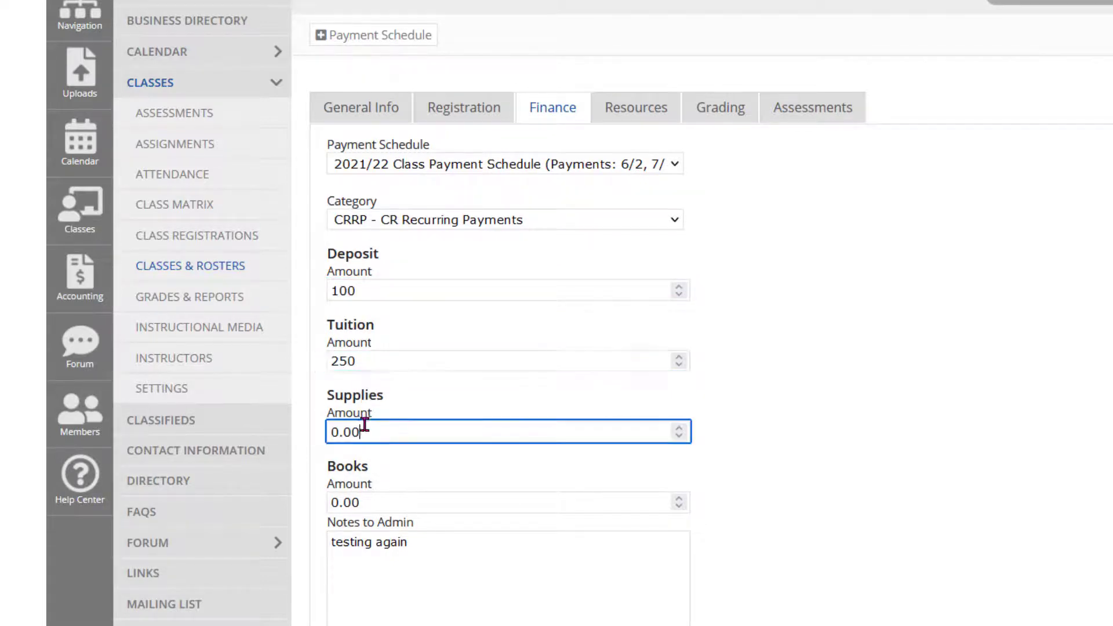
double_click(337, 432)
text(50)
key(Tab)
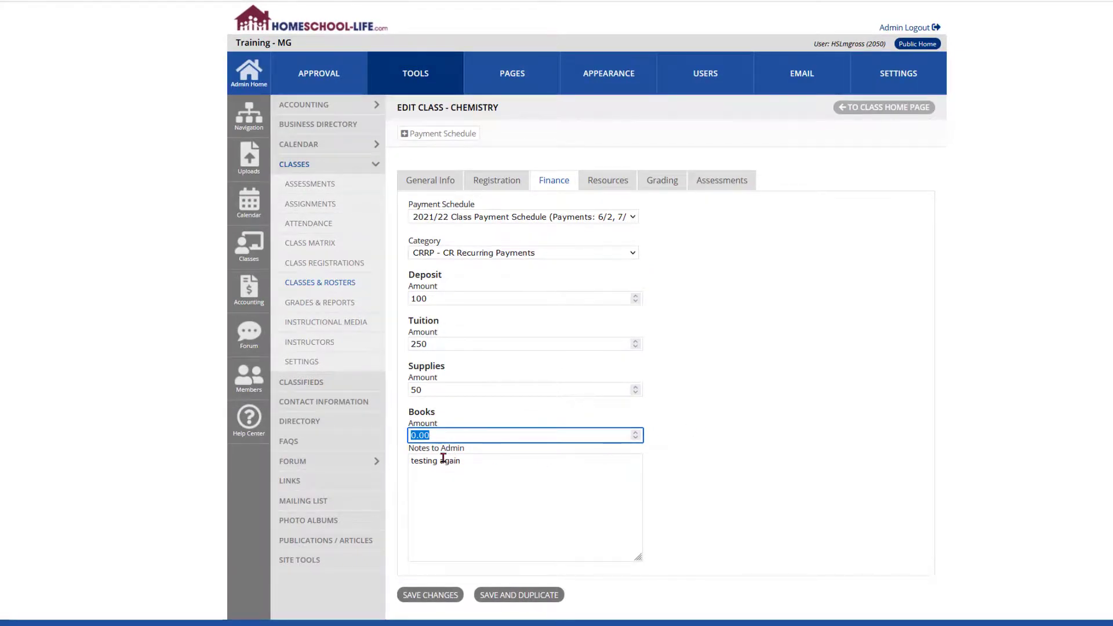
click(433, 597)
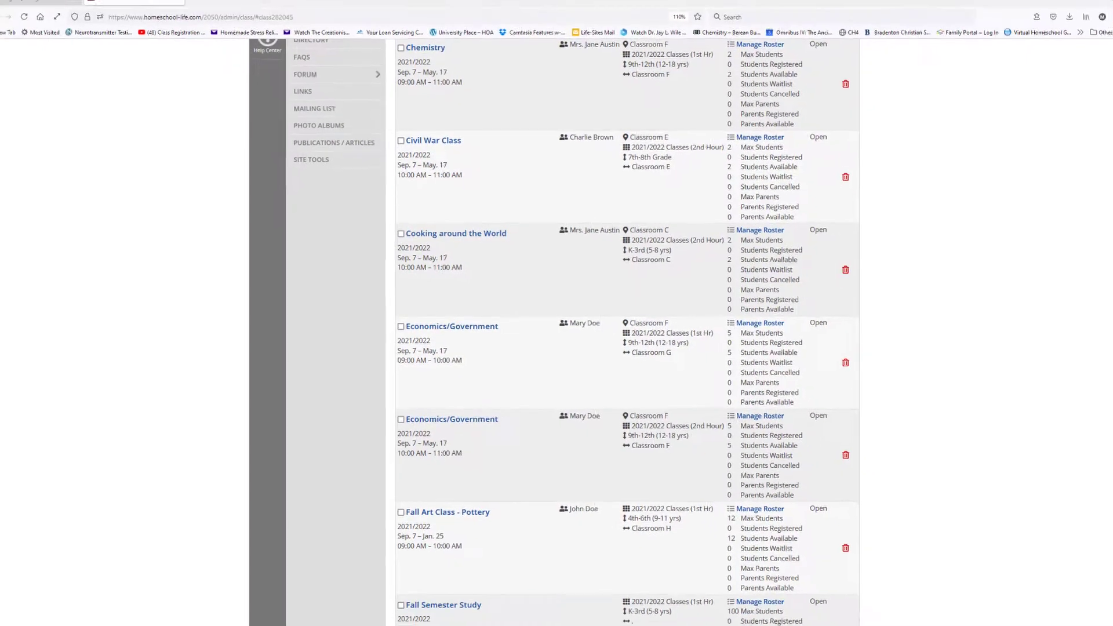
- Switch to the member site and open the Chemistry class details in the class registration schedule
click(40, 10)
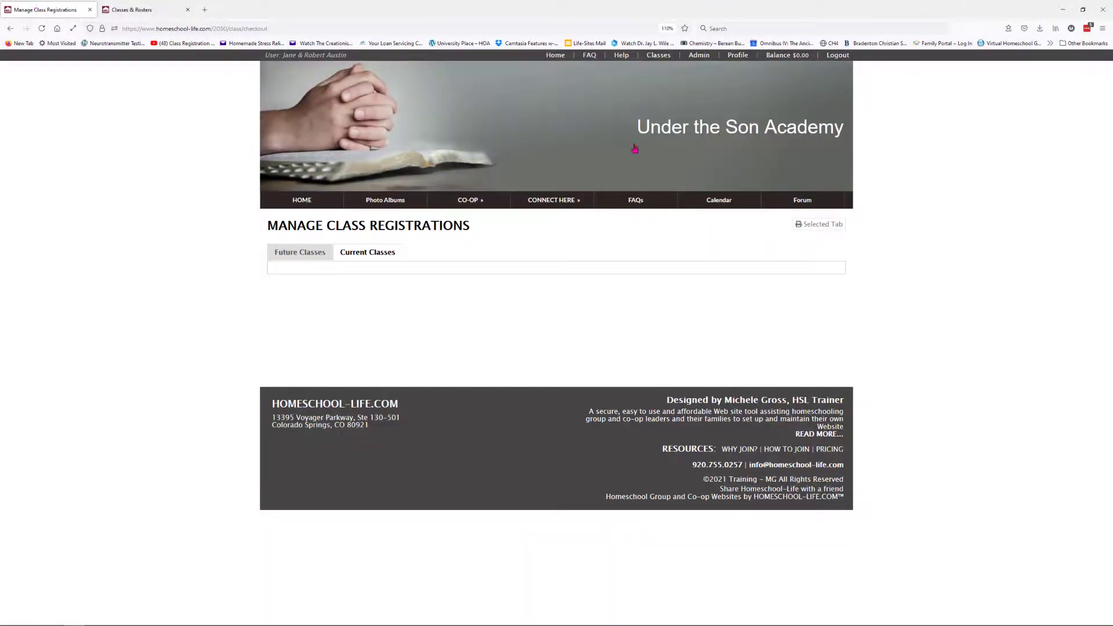
click(555, 55)
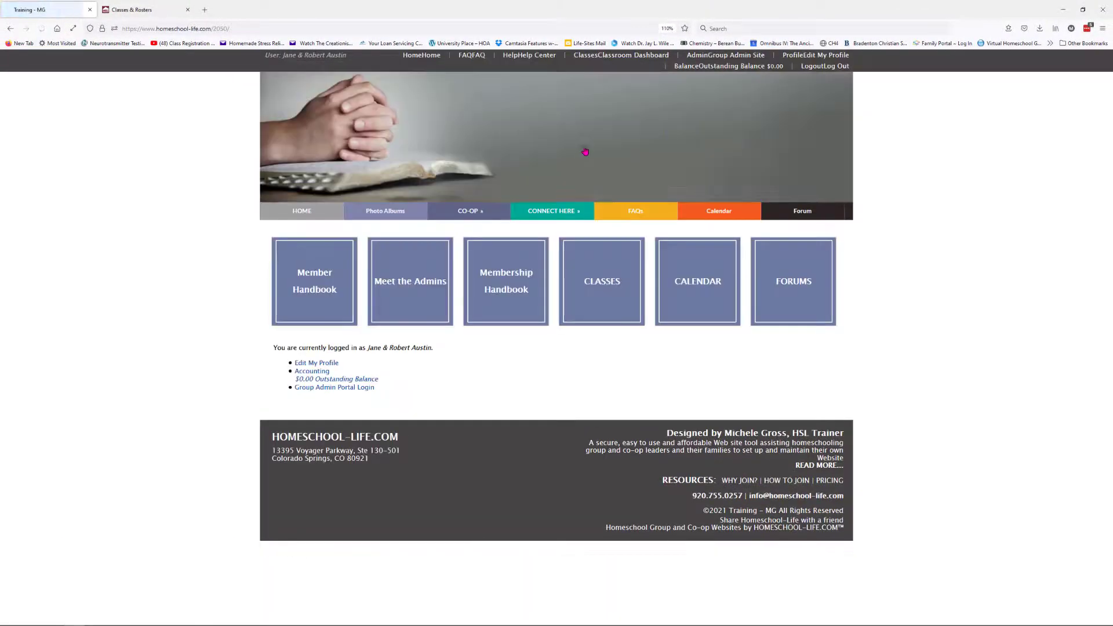
click(610, 277)
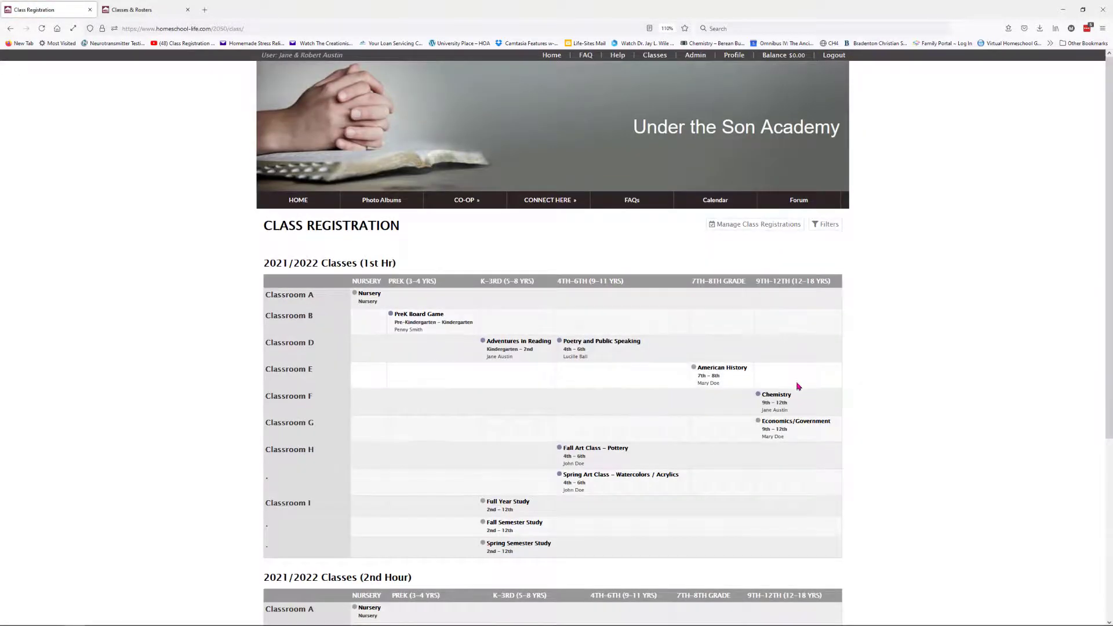
click(789, 399)
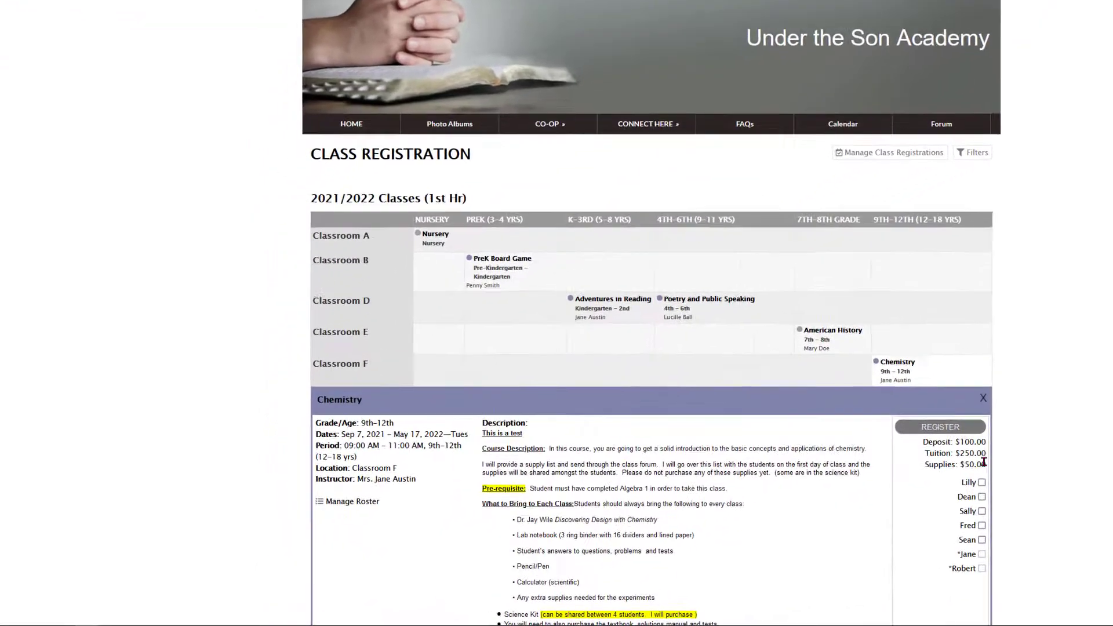
- Register the first listed student for Chemistry and acknowledge the confirmation
click(981, 482)
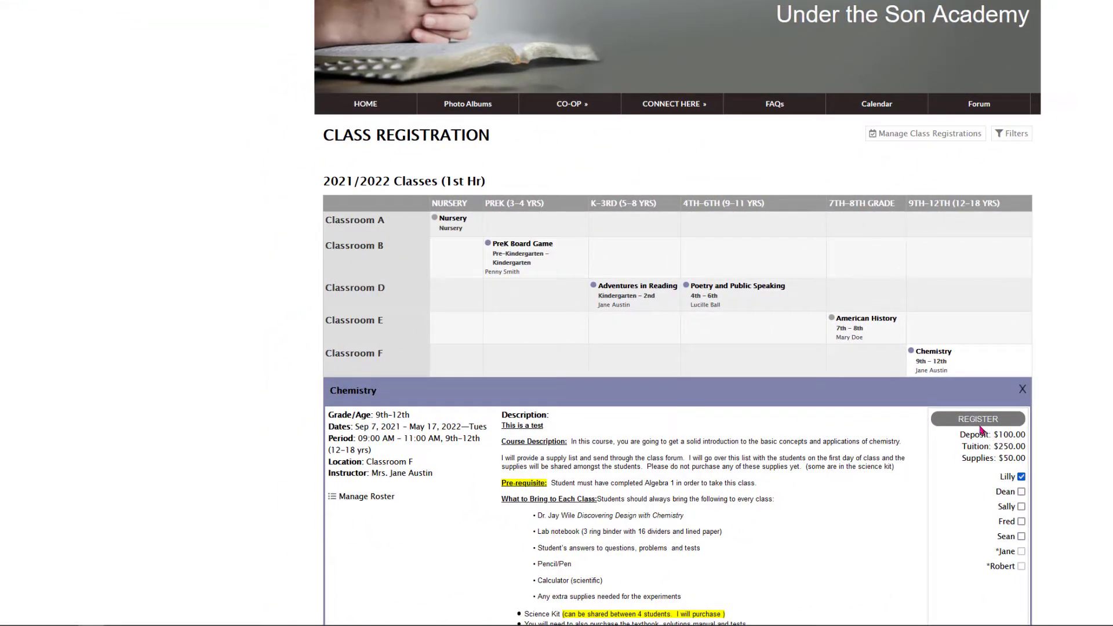
click(980, 422)
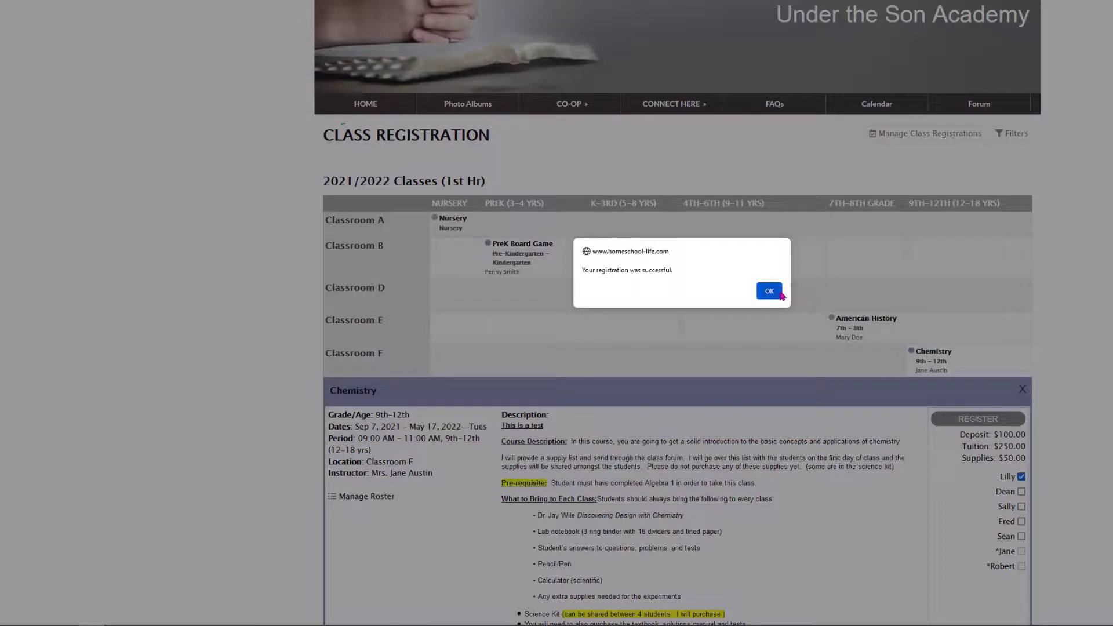
click(770, 292)
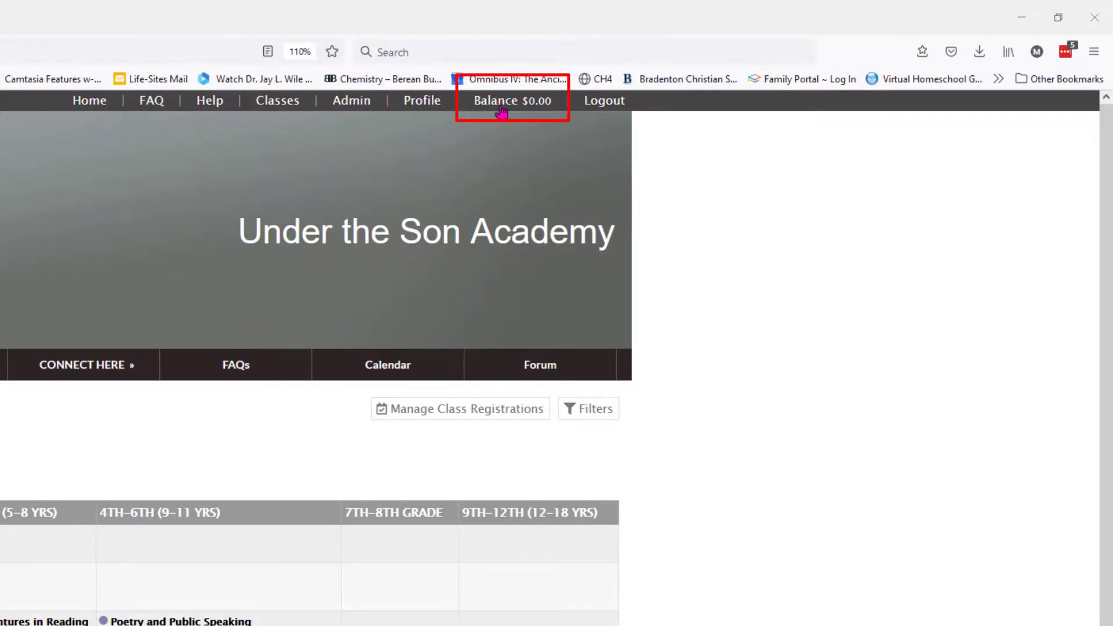
- Open the member's outstanding balances and select all three Chemistry invoices for payment
click(505, 111)
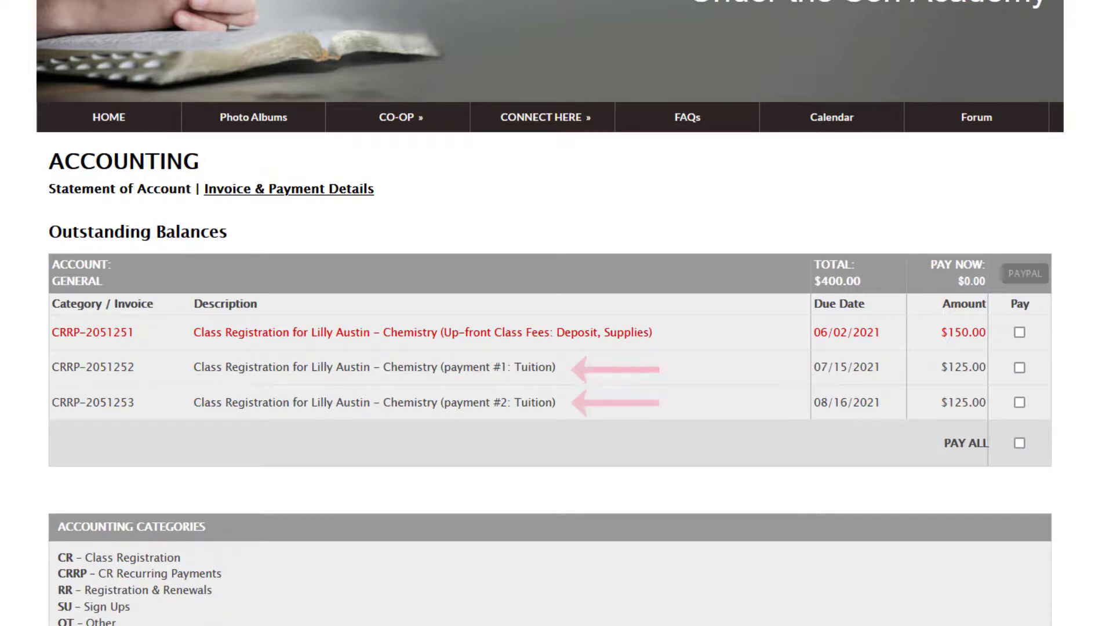
click(1019, 332)
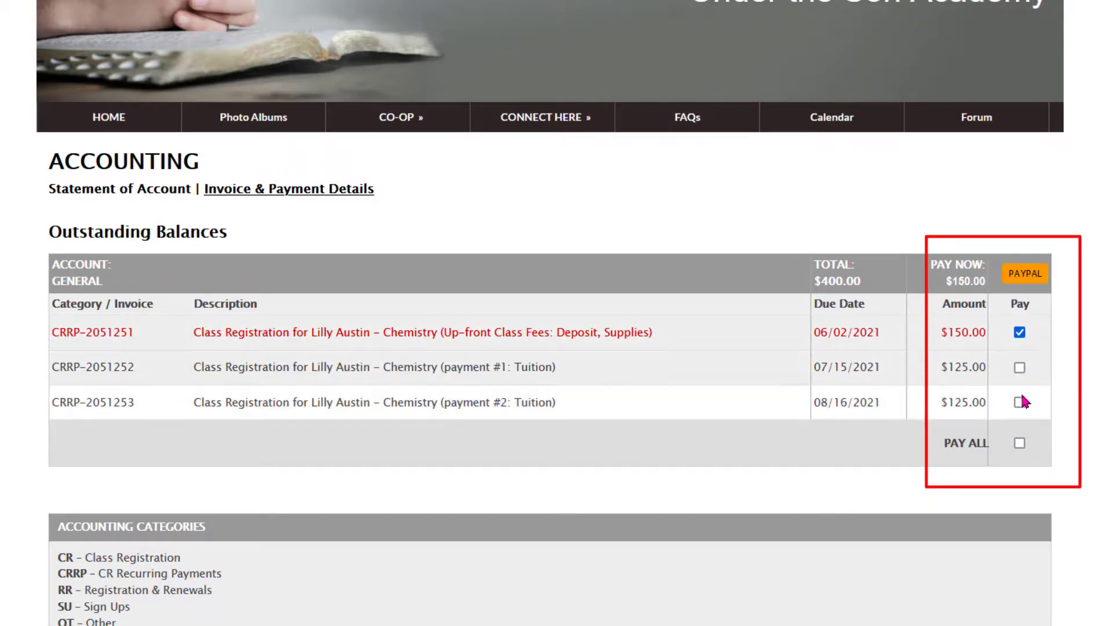
click(1019, 403)
click(1019, 368)
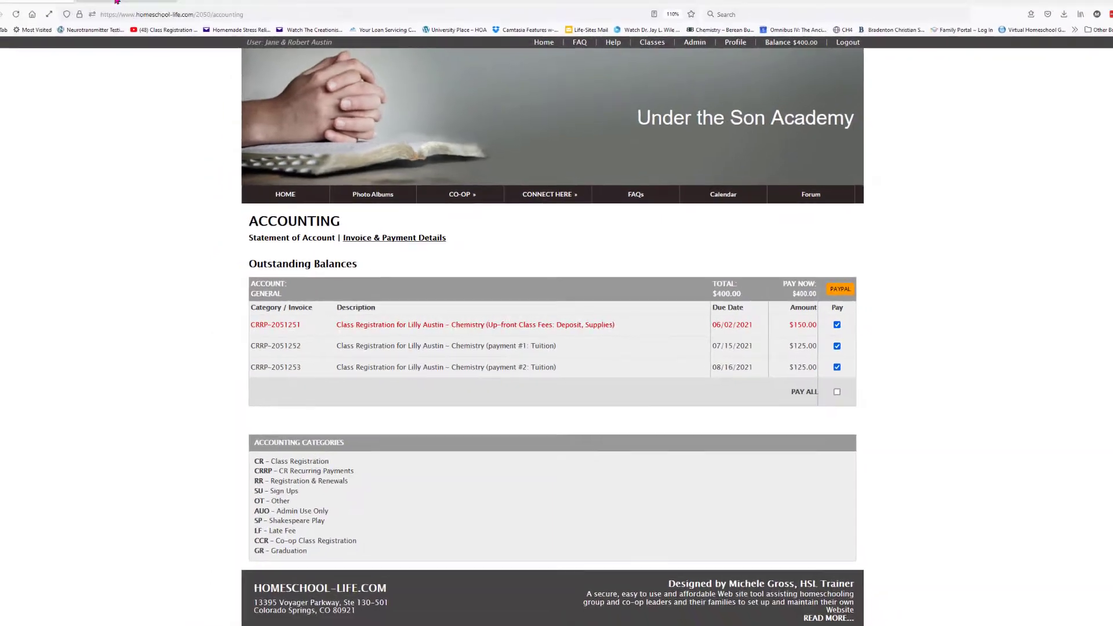
- Switch back to the admin site and open its home page
click(119, 1)
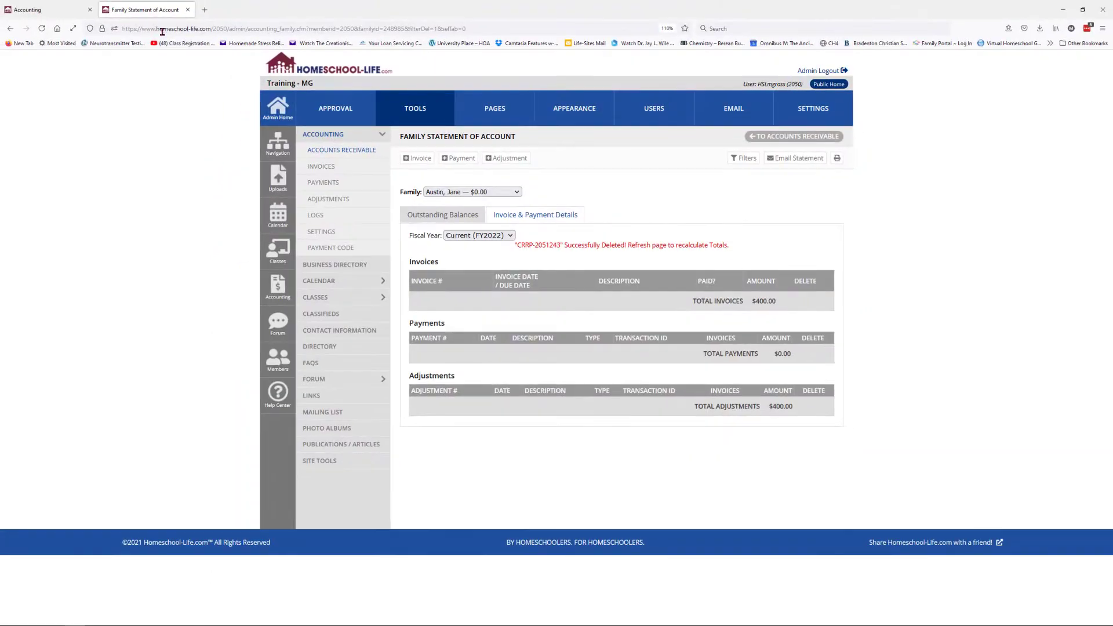
click(276, 111)
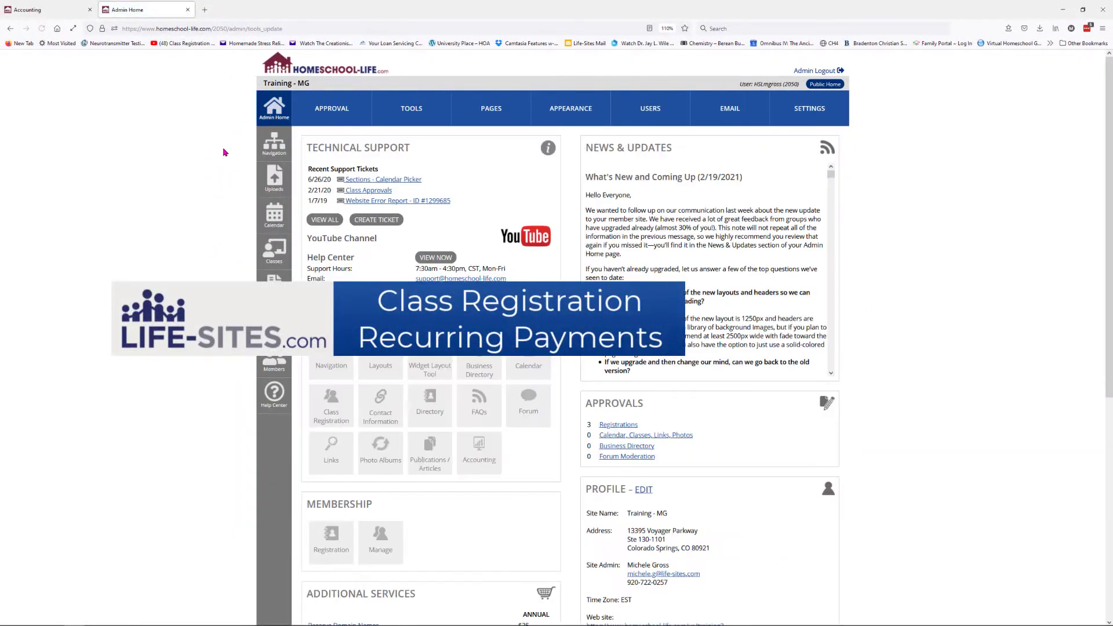